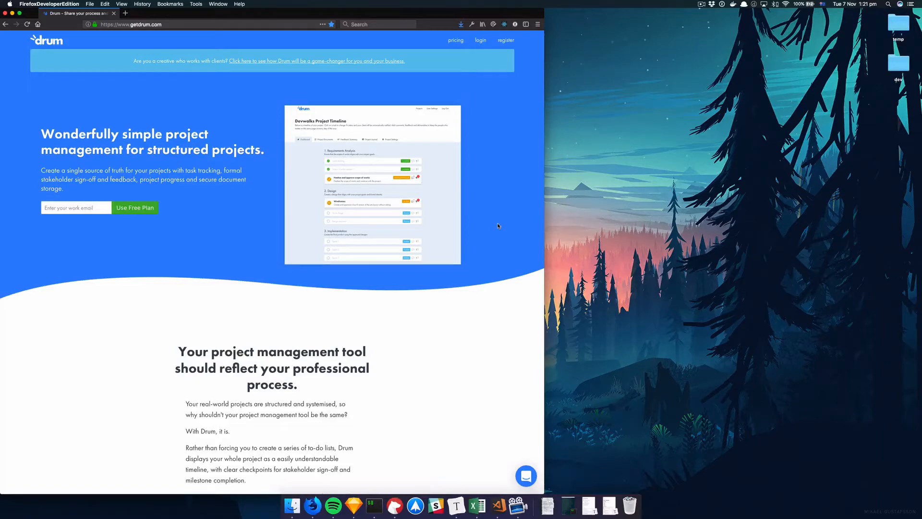
Step: Enter a work e-mail on the Drum homepage and start the free plan sign-up
scroll(447, 240, "down", 1)
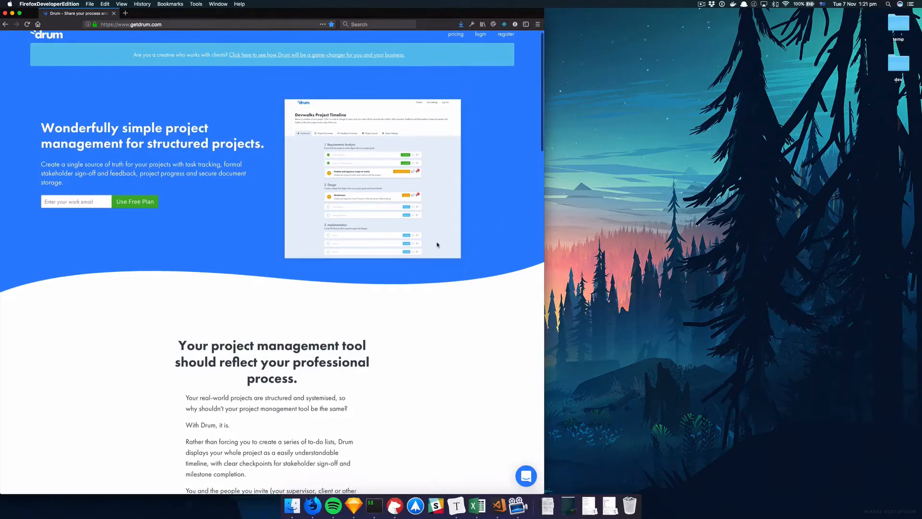
scroll(437, 245, "down", 20)
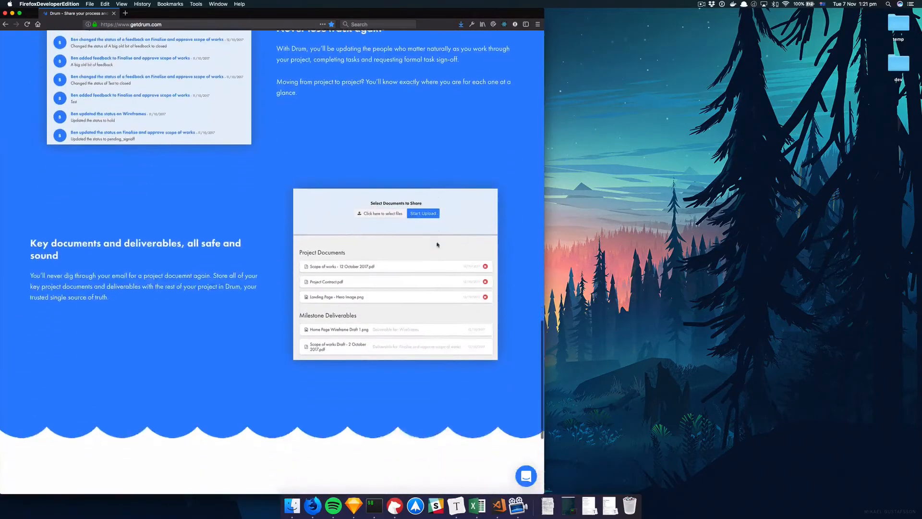
scroll(437, 245, "up", 20)
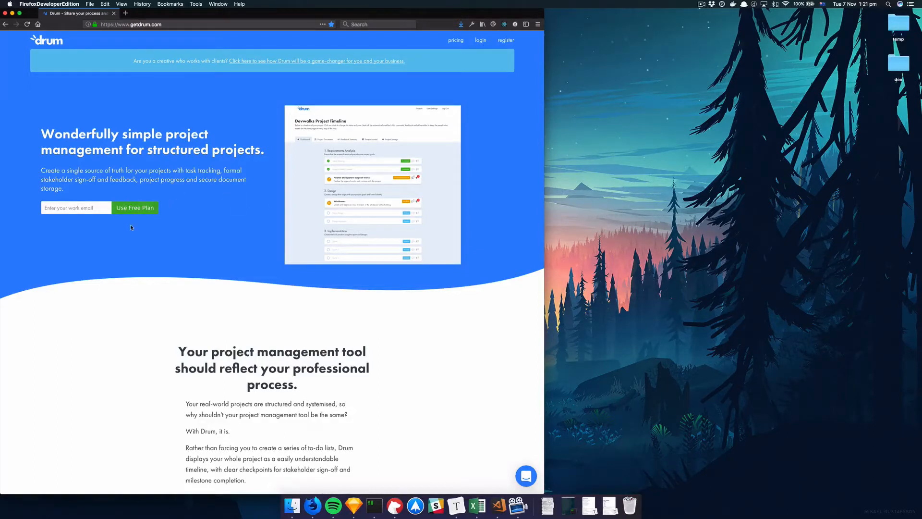
left_click(71, 208)
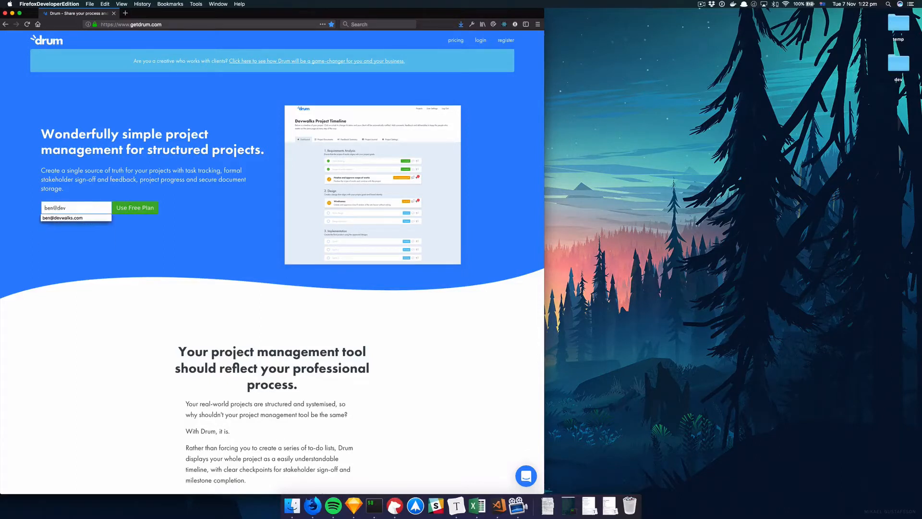
scroll(131, 256, "down", 20)
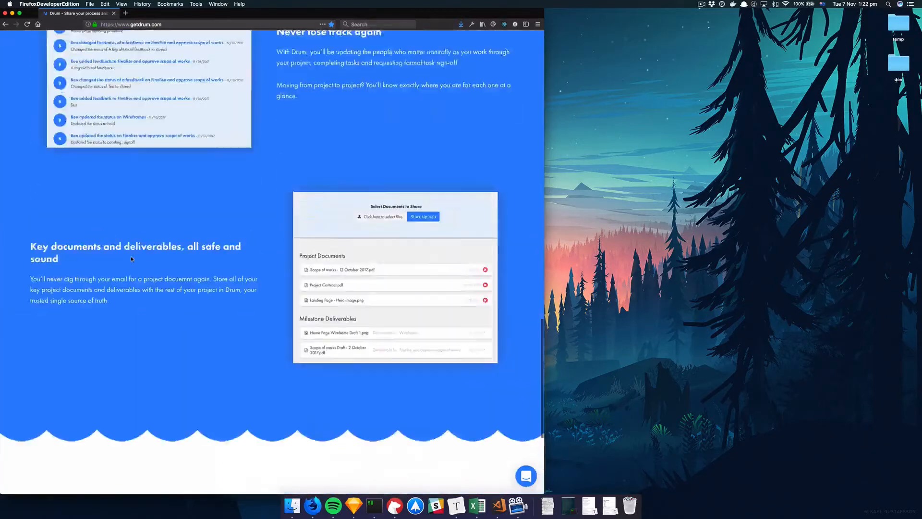
scroll(131, 257, "up", 20)
left_click(143, 212)
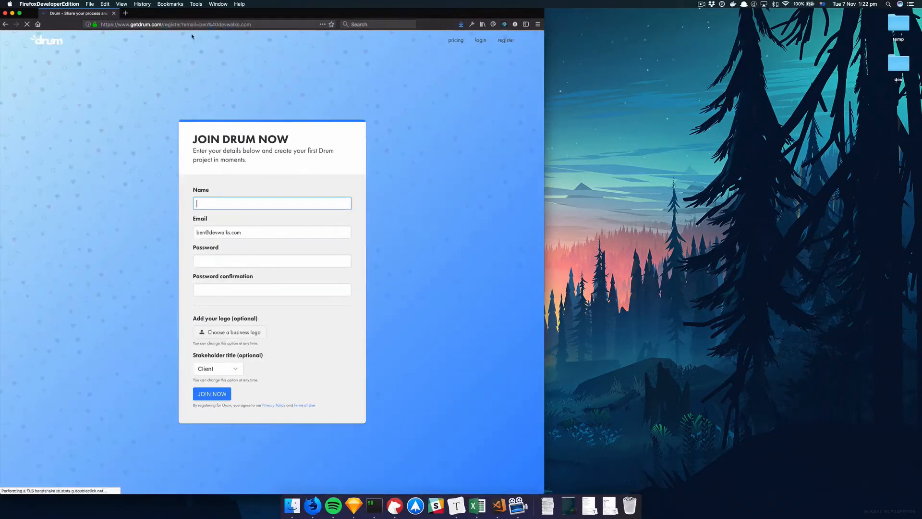
Step: Replace the prefilled e-mail with a different work e-mail address
left_click(185, 26)
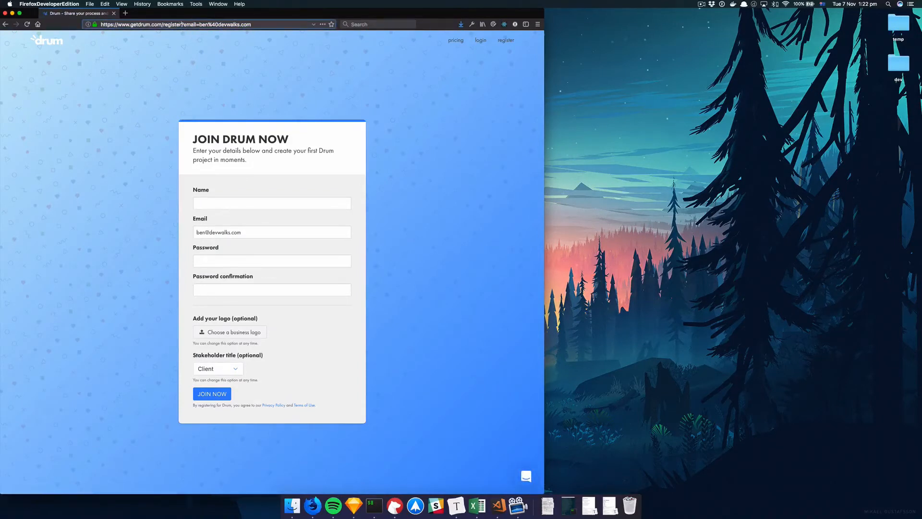
left_click(236, 86)
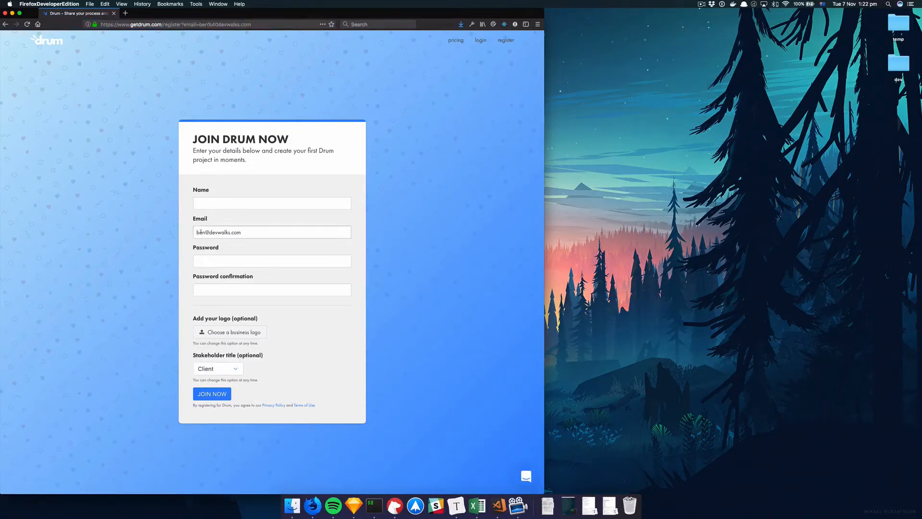
left_click_drag(200, 232, 257, 231)
left_click(249, 231)
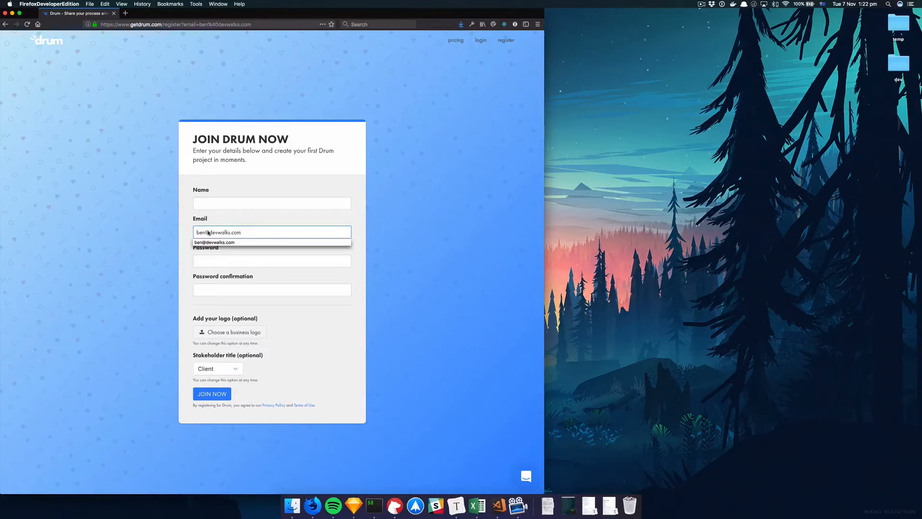
left_click(237, 199)
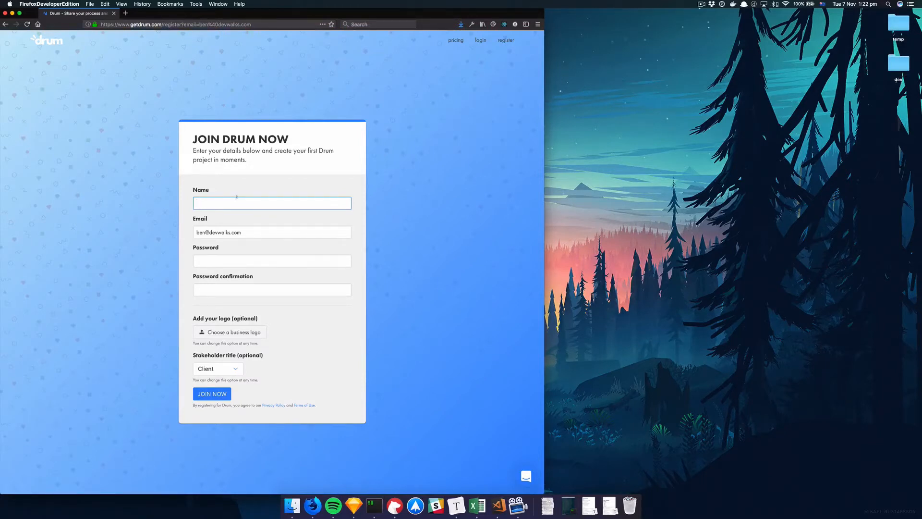
triple_click(267, 232)
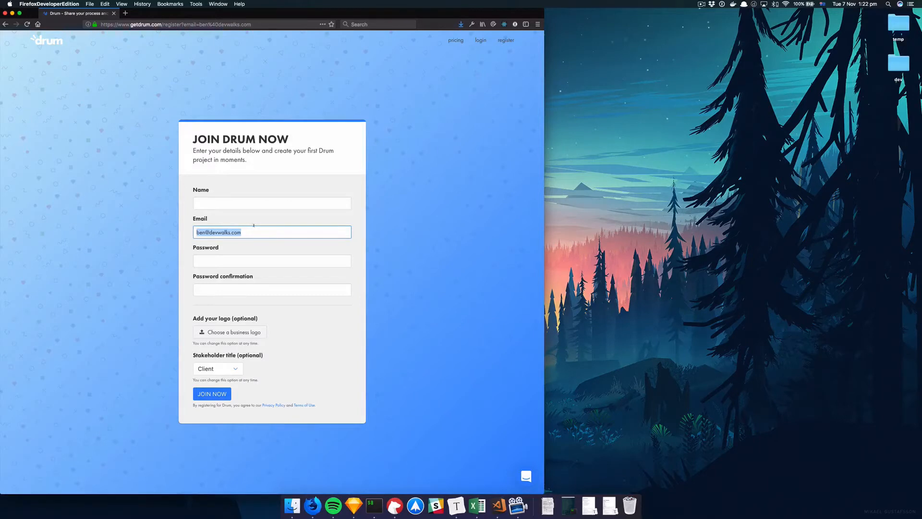
Step: Enter the account password and its confirmation, and fill in the Name field
key("Tab")
type("•••••••••")
key("Tab")
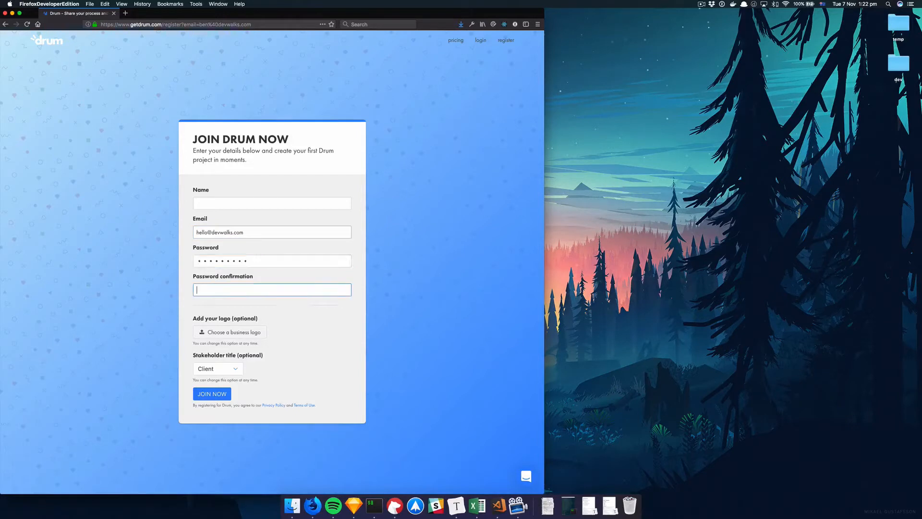
type("•••••••••")
left_click(220, 203)
type("Ben")
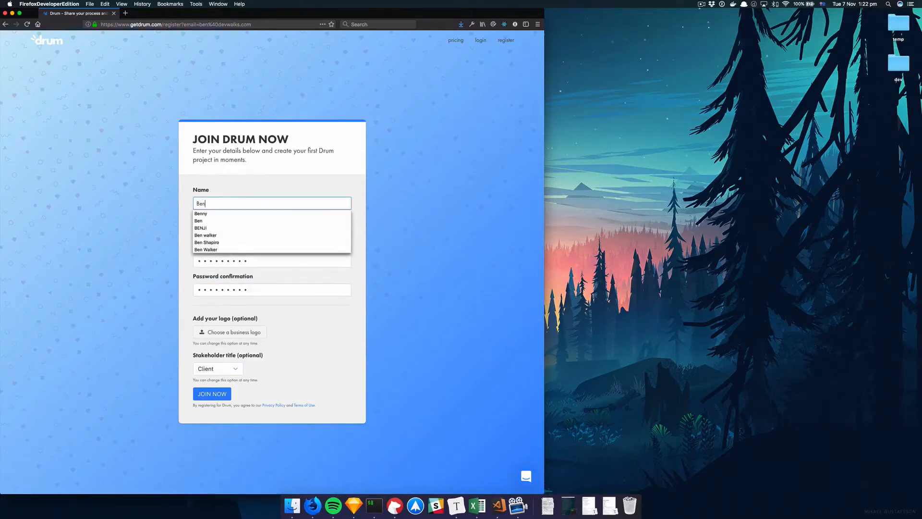
left_click(165, 271)
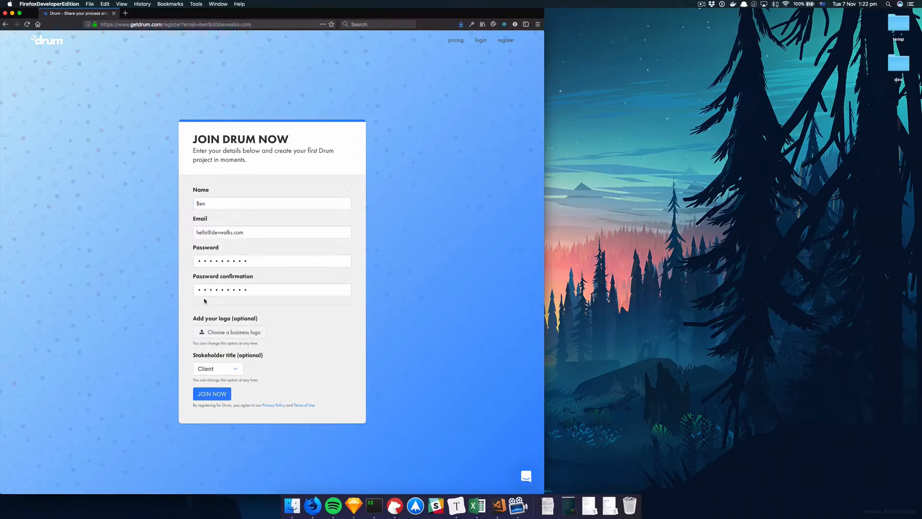
Step: Skip the business logo, keep Client as stakeholder title, and submit the registration
left_click(224, 331)
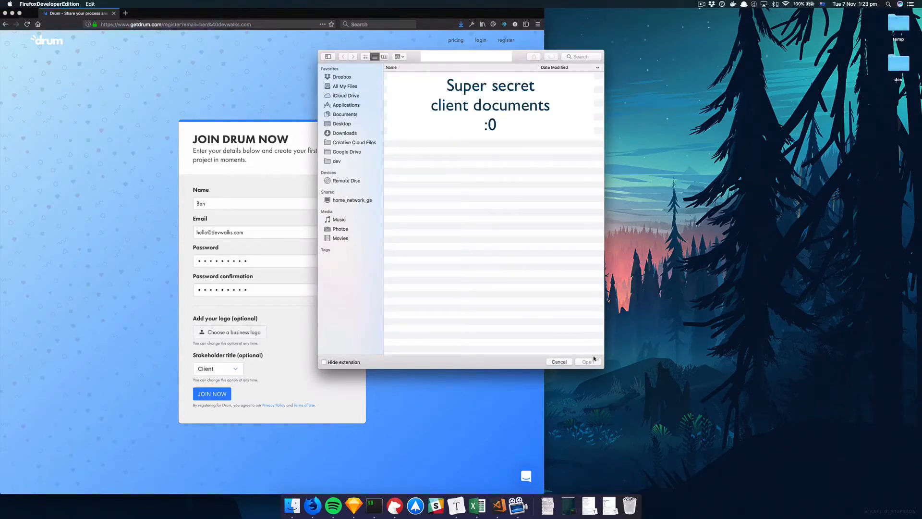
left_click(559, 362)
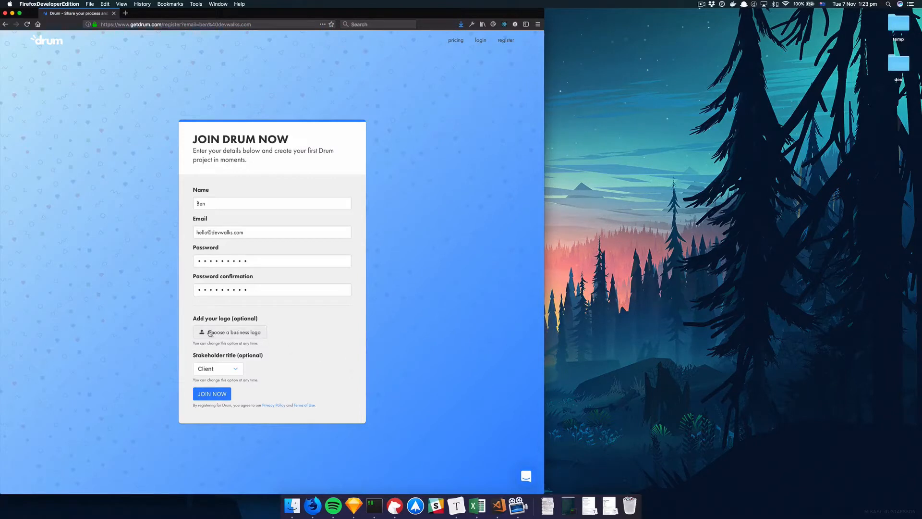
left_click(232, 366)
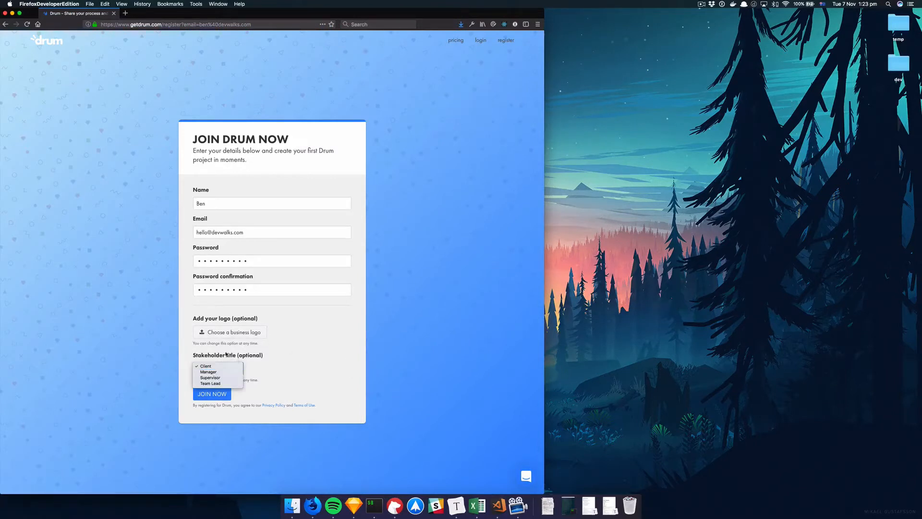
left_click(211, 366)
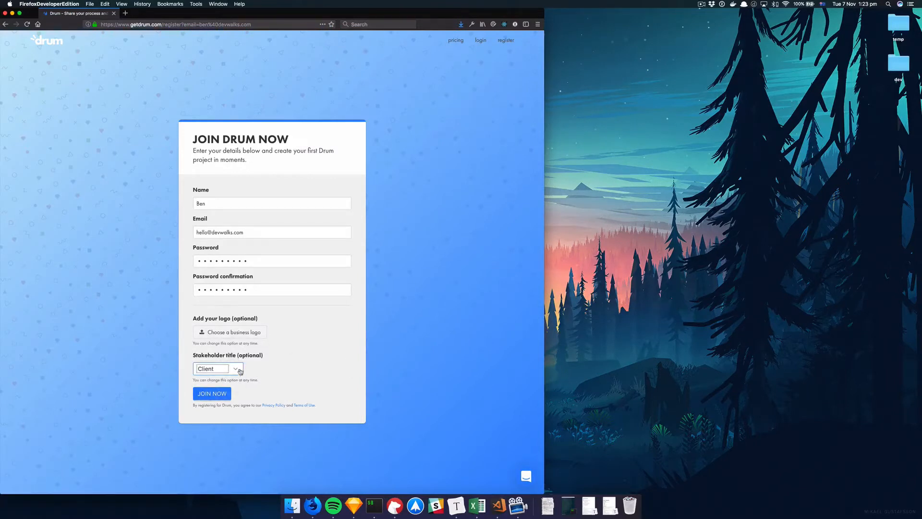
left_click(212, 393)
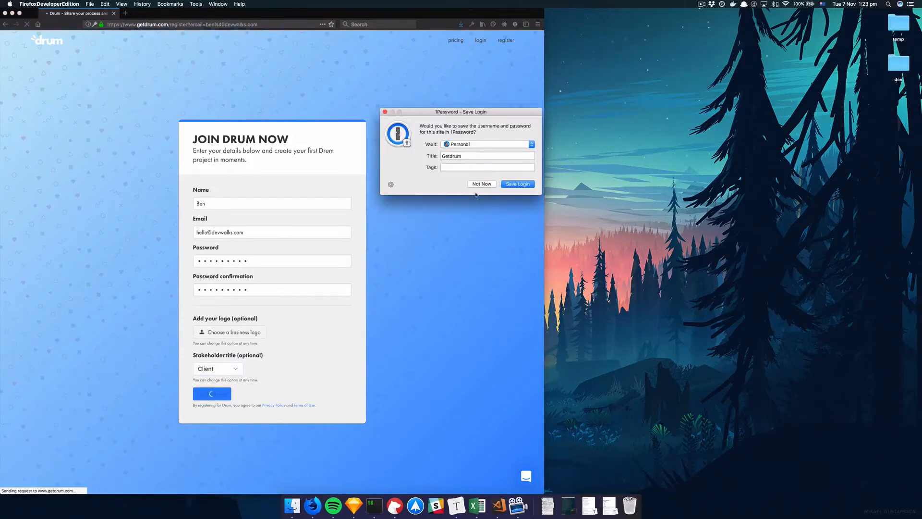
Step: Decline saving the login in 1Password, close the welcome message, and toggle the support chat
left_click(482, 184)
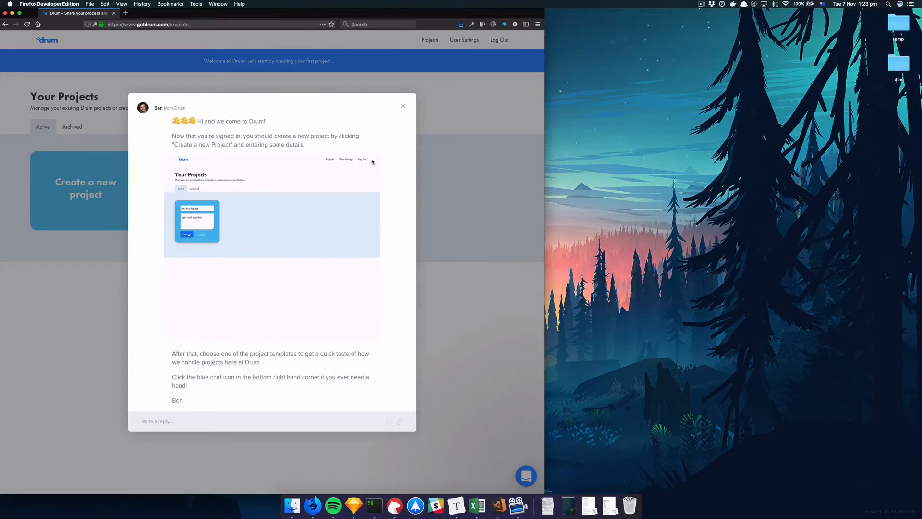
left_click(404, 106)
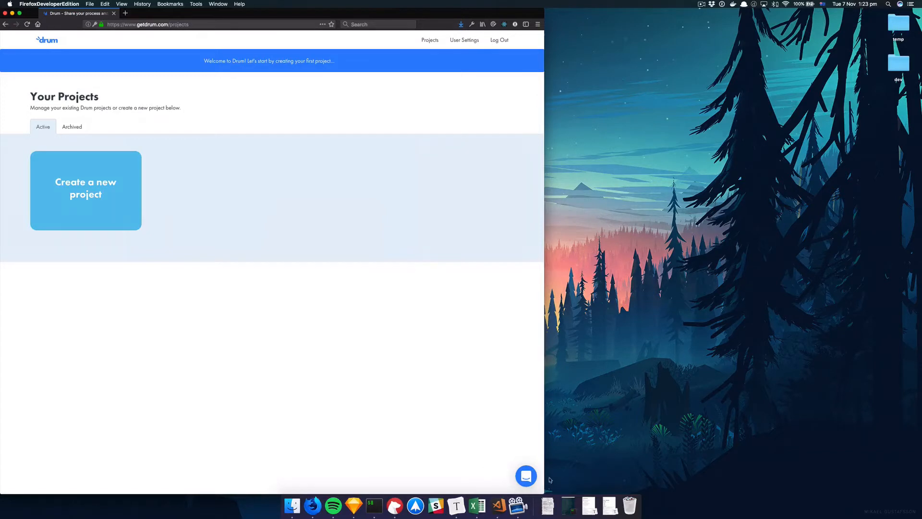
left_click(527, 476)
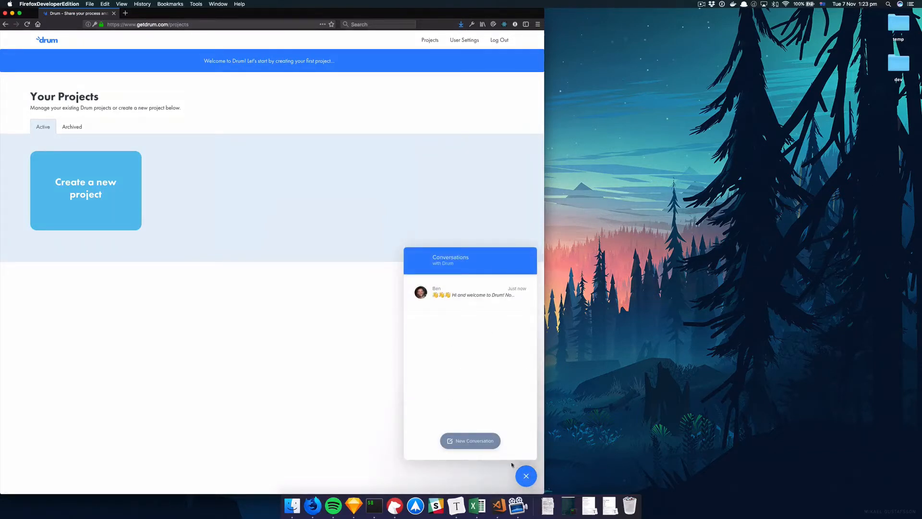
left_click(526, 476)
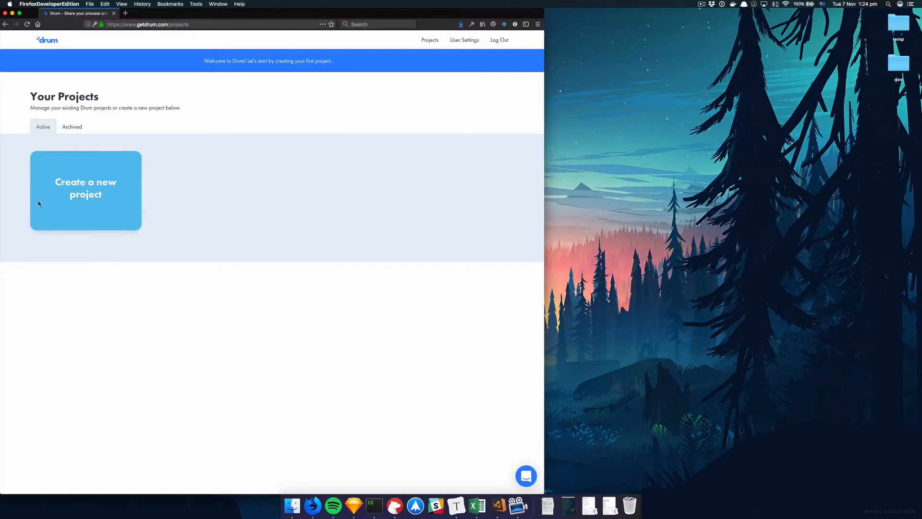
Step: Open the new-project form and title the project 'Basecamp Tutorial'
left_click(94, 165)
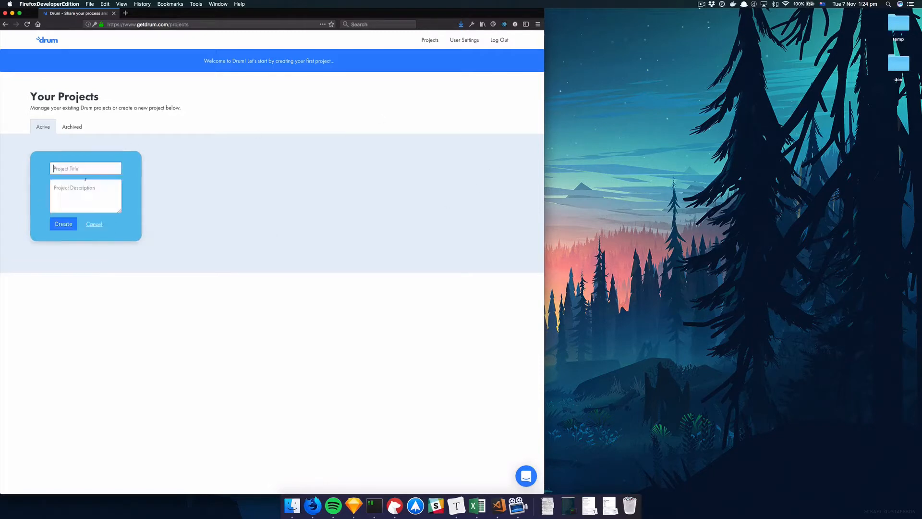
left_click(94, 221)
left_click(96, 189)
left_click(94, 224)
left_click(109, 190)
left_click(73, 169)
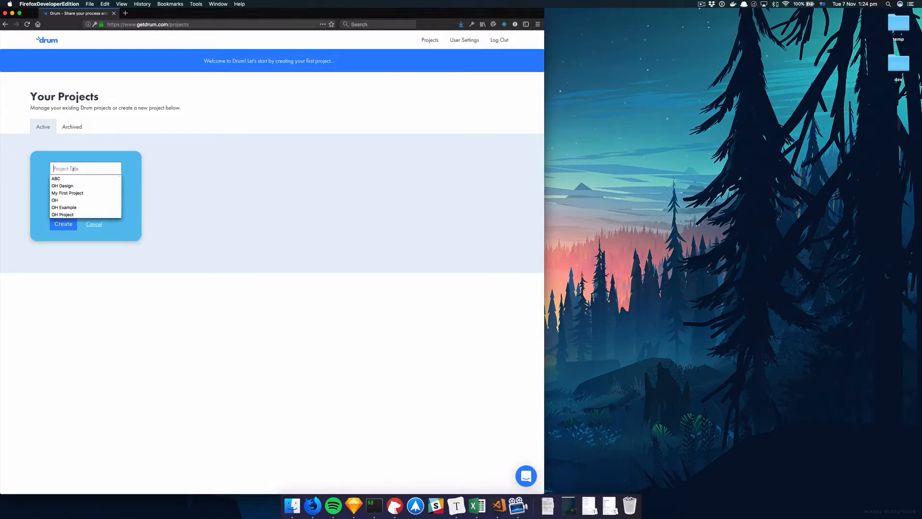
type("Basecamp")
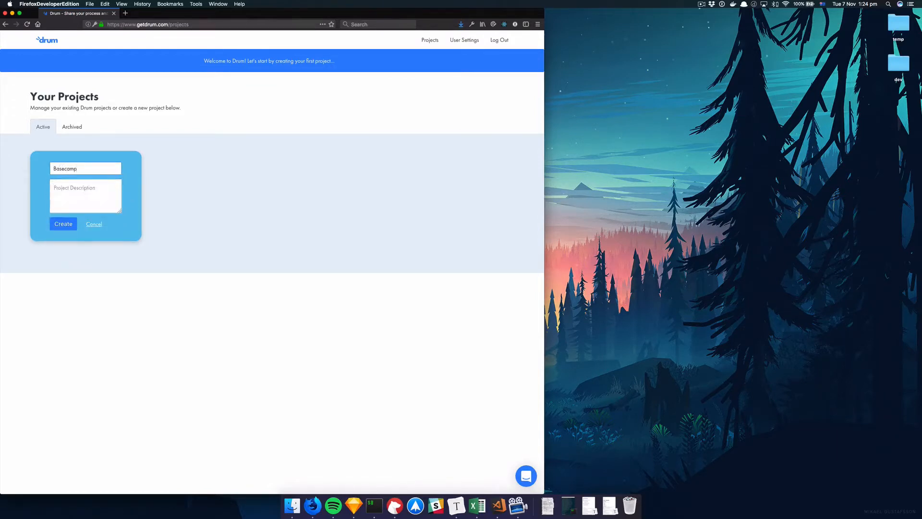
type(" Tutorial")
Step: Describe it as 'Let's teach people to create a Basecamp clone' and create the project
left_click(96, 206)
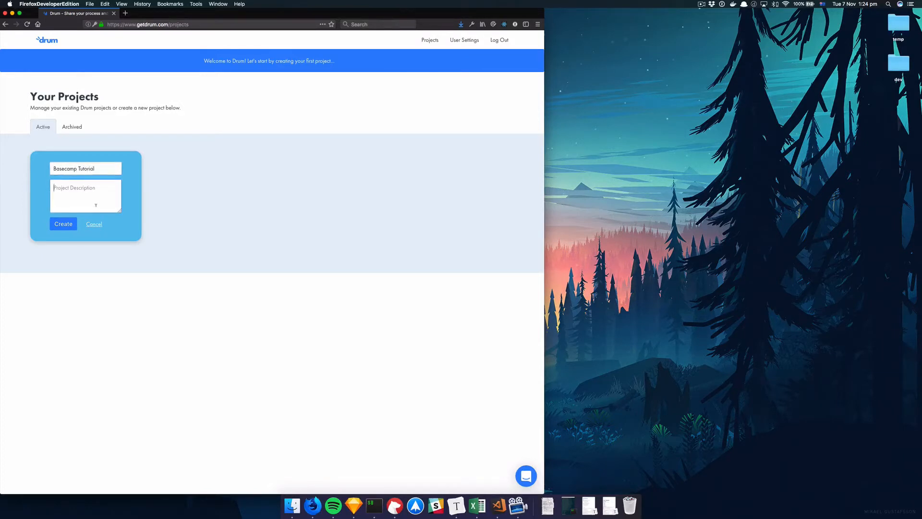
type("Let's teach people to create a bace")
key("BackSpace")
type("Basecamp clone")
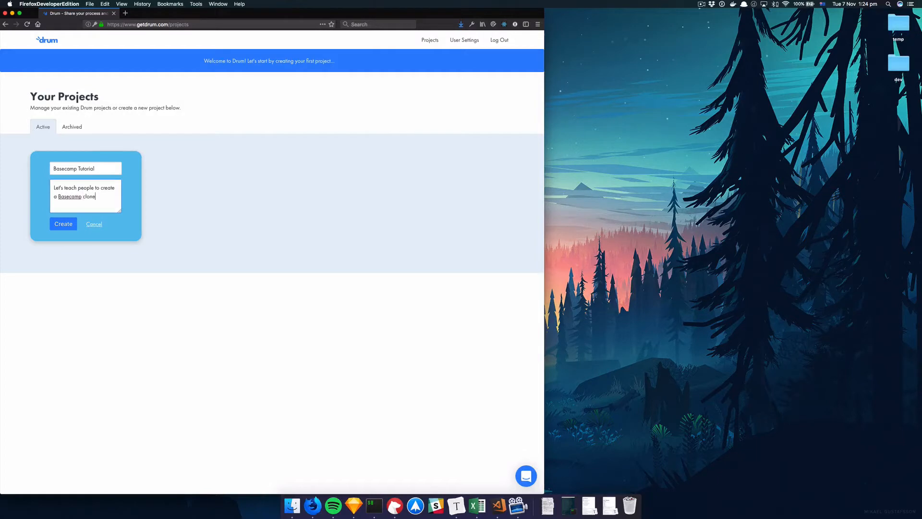
left_click(63, 227)
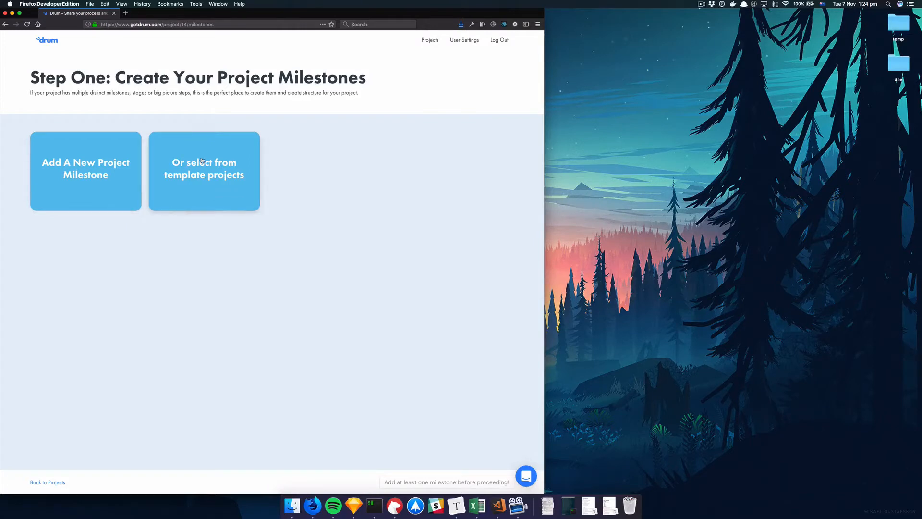
Step: Add a Research milestone described as researching your customers and creating project goals
left_click(107, 166)
left_click(79, 144)
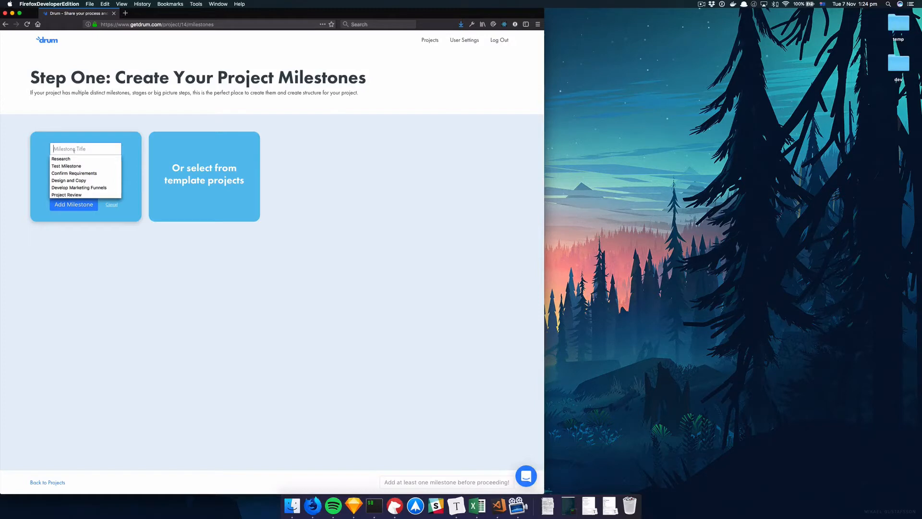
left_click(75, 158)
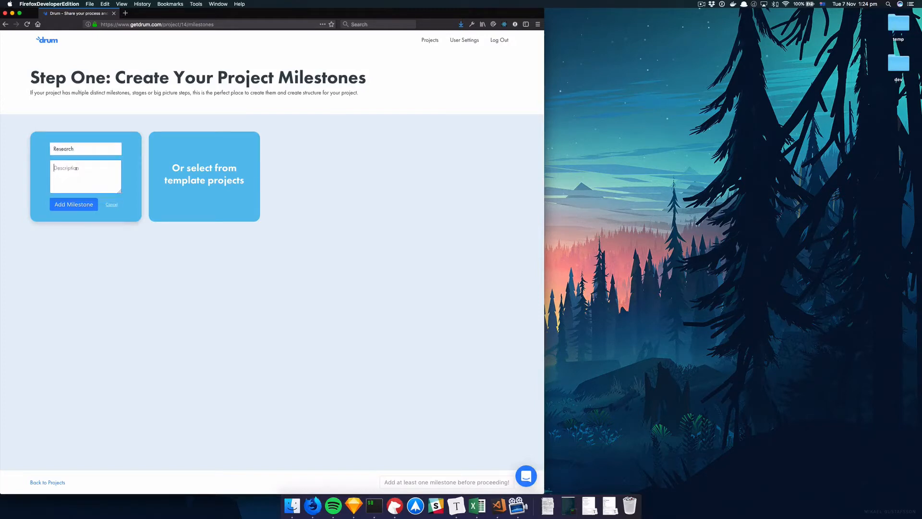
type("Reas")
type("search your")
type(" customers")
type("and greate project goals")
left_click(76, 205)
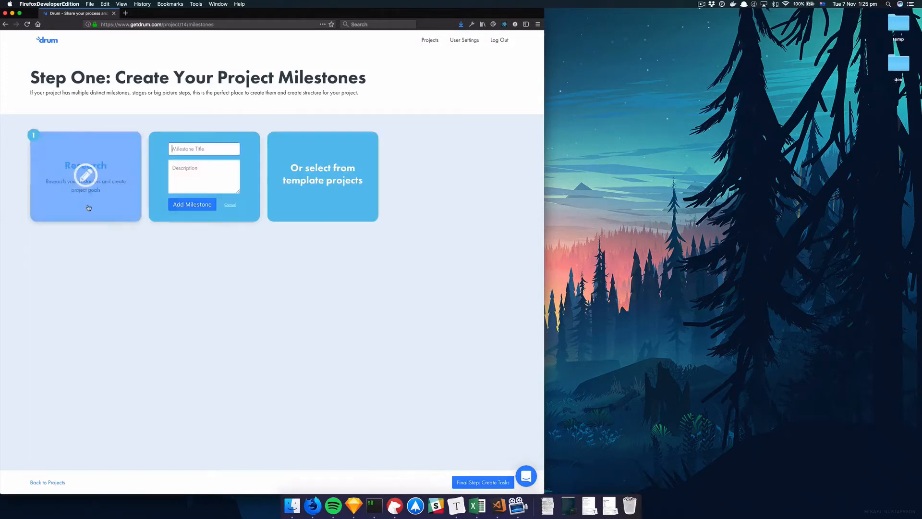
Step: Rename the milestone to 'Research!' and close the empty new-milestone form
mouse_move(84, 176)
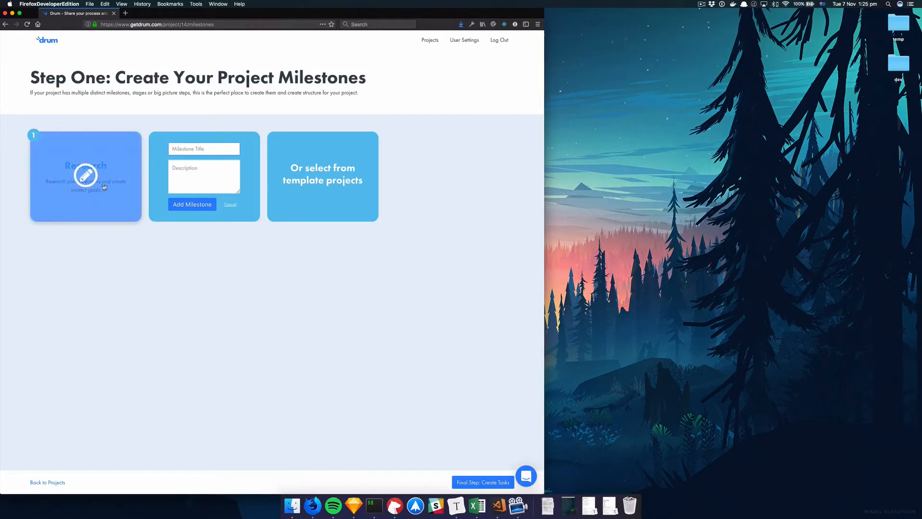
left_click(92, 180)
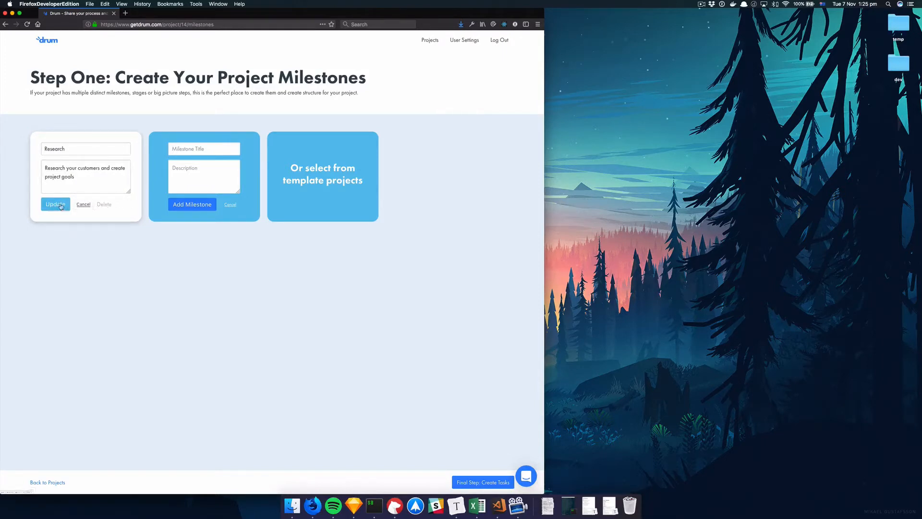
left_click(78, 148)
left_click(57, 205)
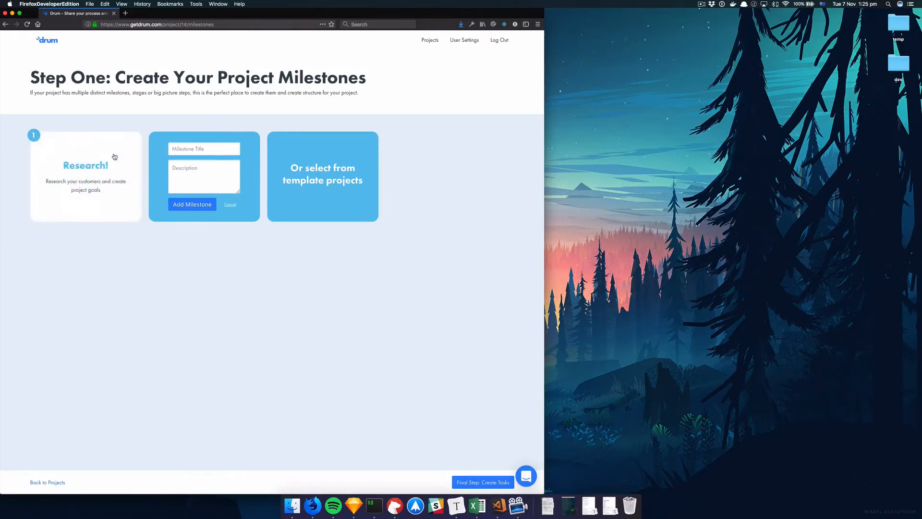
left_click(230, 205)
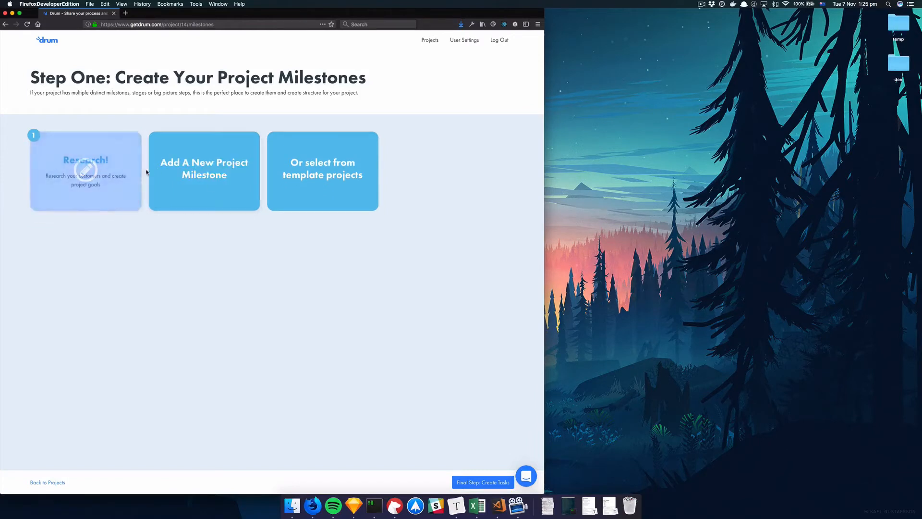
Step: Replace the milestones with the Web Development template's four milestones, overwriting Research!
left_click(331, 162)
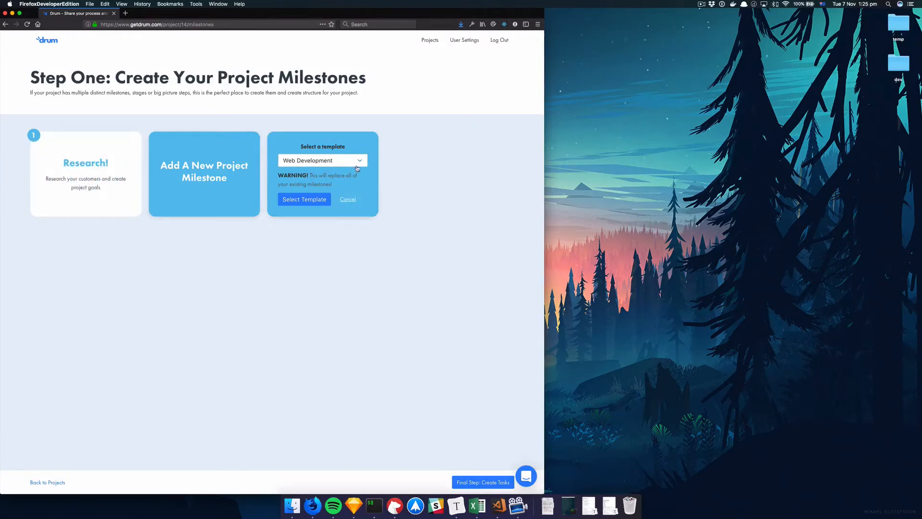
left_click(310, 162)
left_click(308, 158)
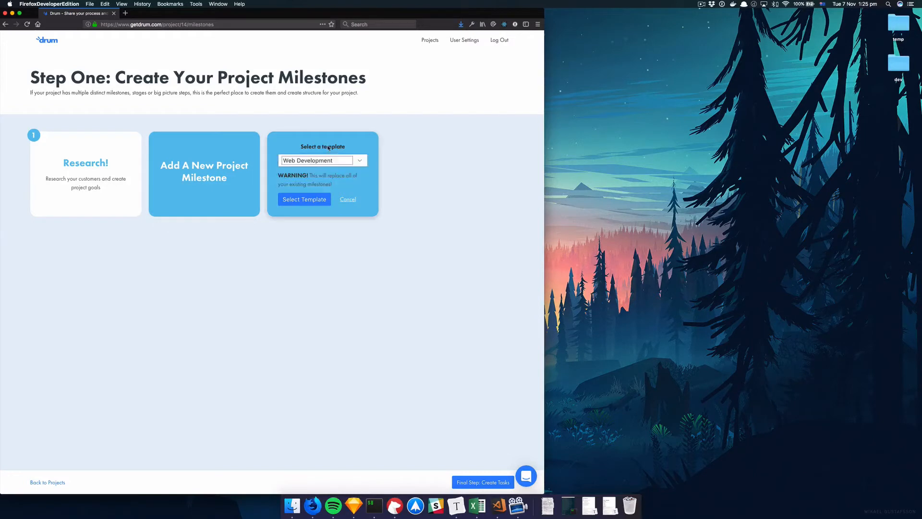
left_click(296, 205)
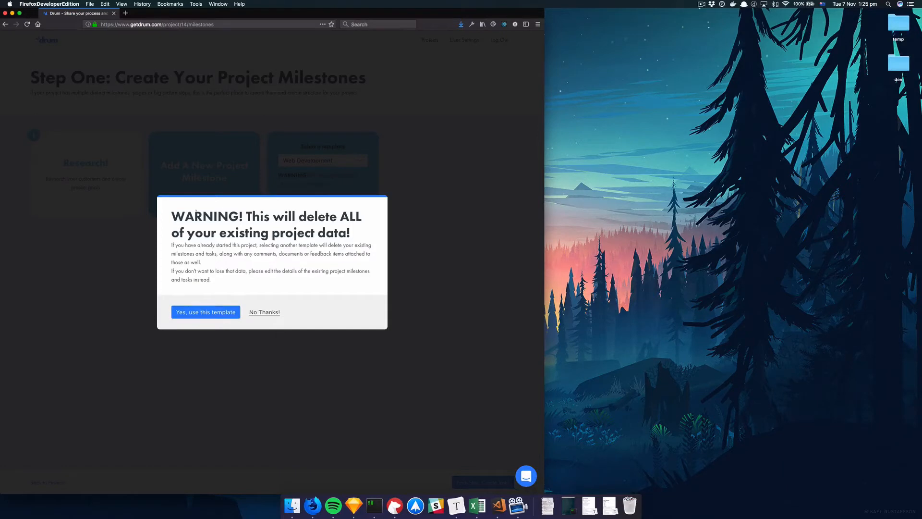
left_click(264, 313)
left_click(304, 198)
left_click(202, 313)
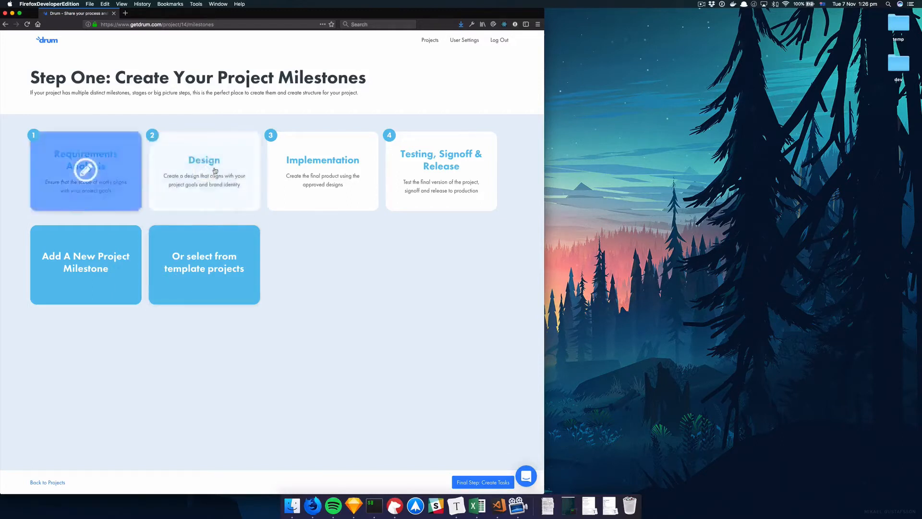
Step: Leave Testing, Signoff & Release unchanged and continue to Final Step: Create Tasks
left_click(437, 173)
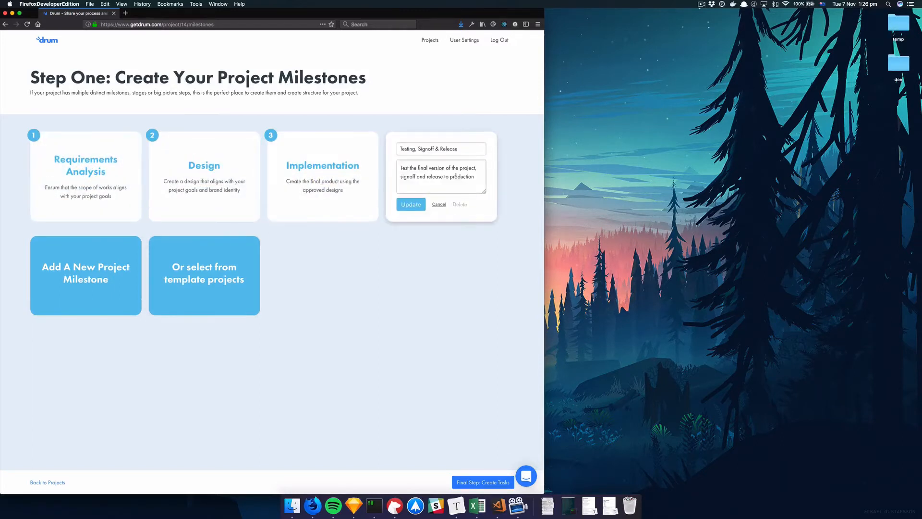
left_click(440, 205)
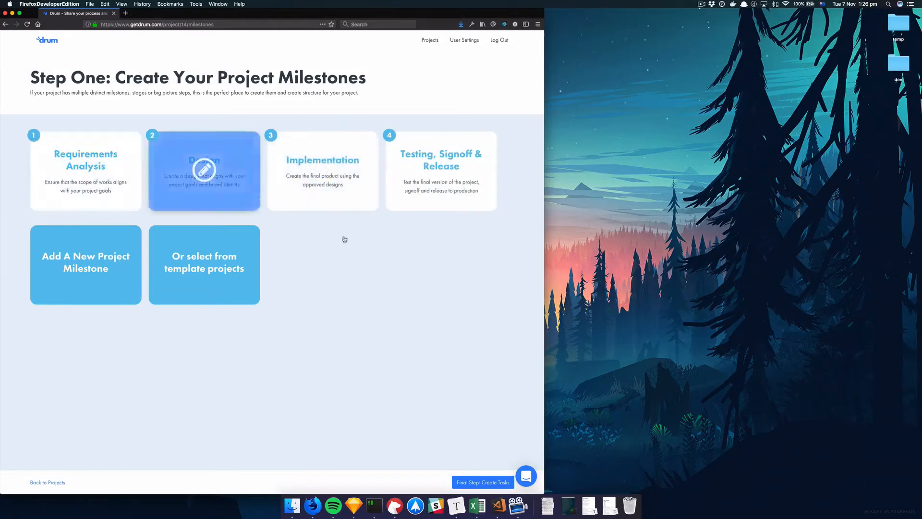
left_click(482, 483)
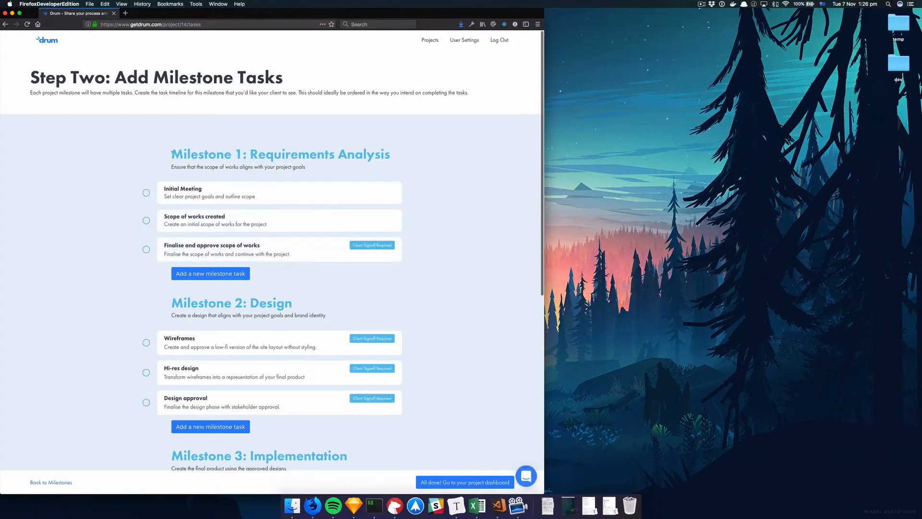
left_click_drag(172, 152, 373, 149)
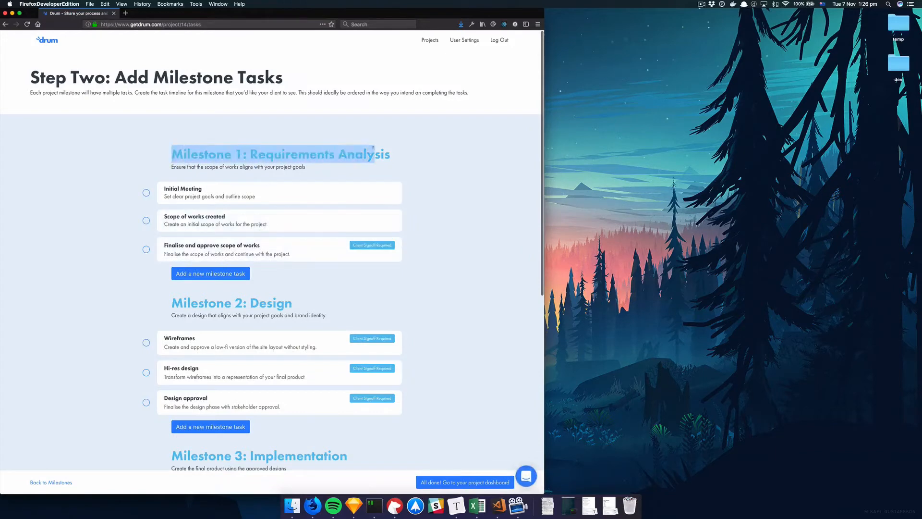
left_click(279, 150)
left_click_drag(259, 154, 298, 155)
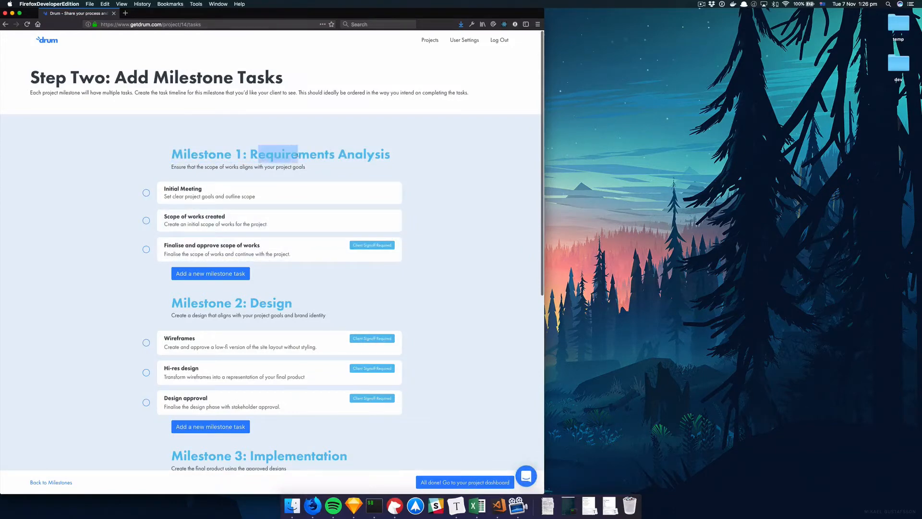
scroll(256, 174, "down", 1)
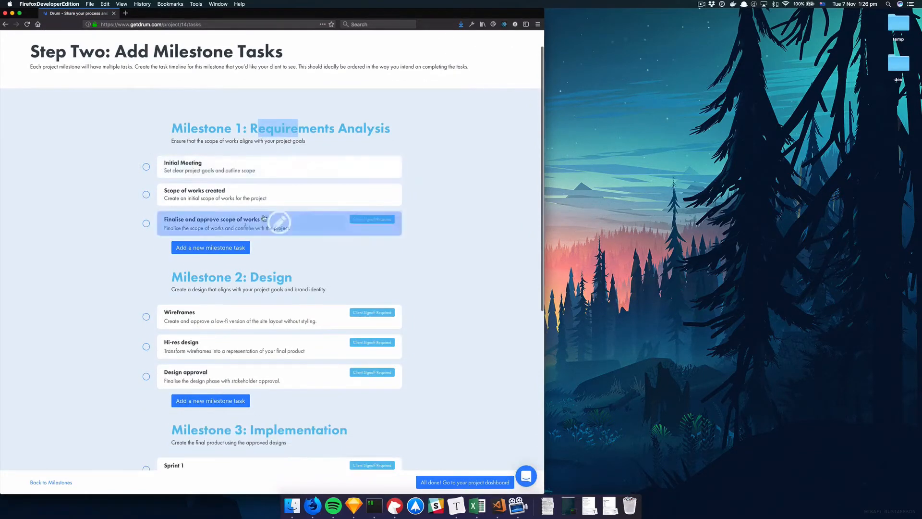
left_click(254, 130)
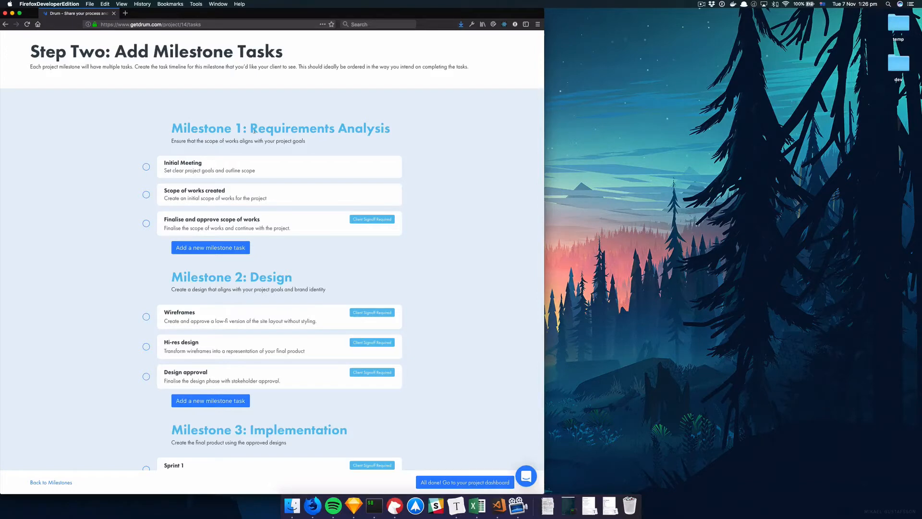
scroll(249, 173, "down", 4)
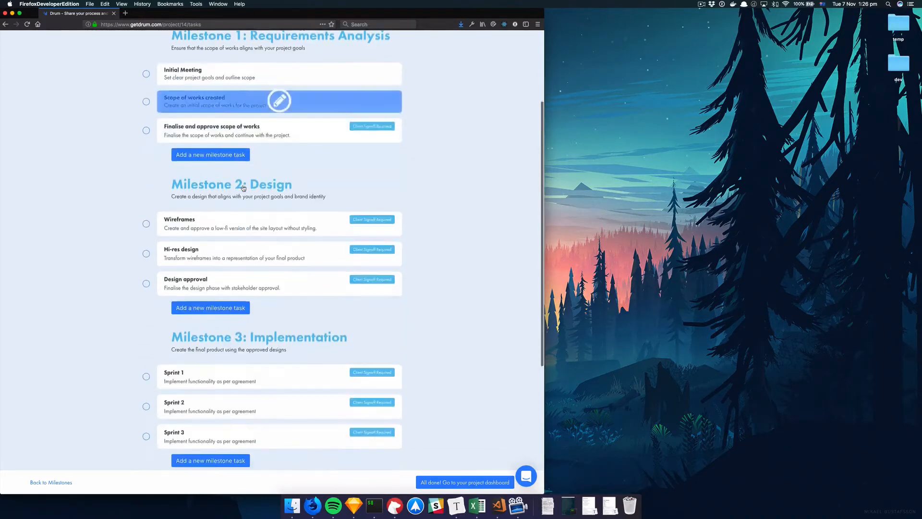
scroll(243, 188, "down", 4)
scroll(243, 188, "up", 7)
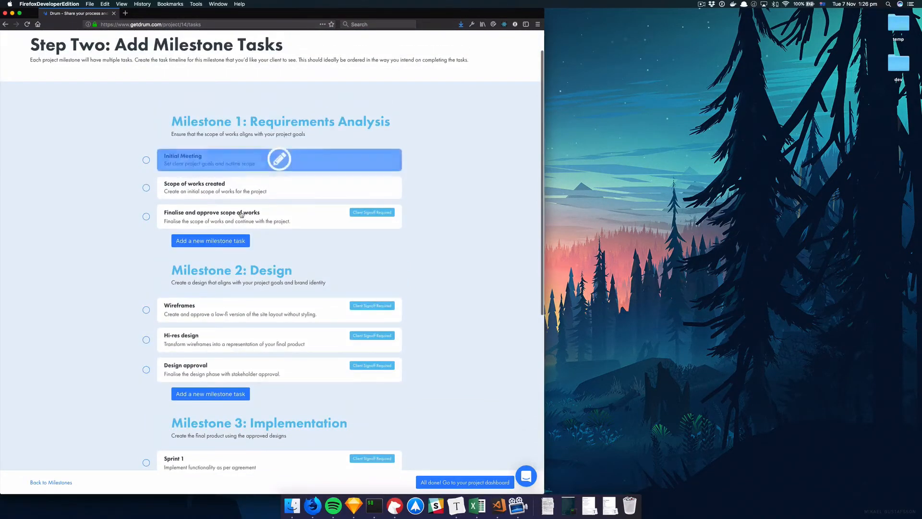
scroll(242, 215, "down", 1)
left_click(276, 141)
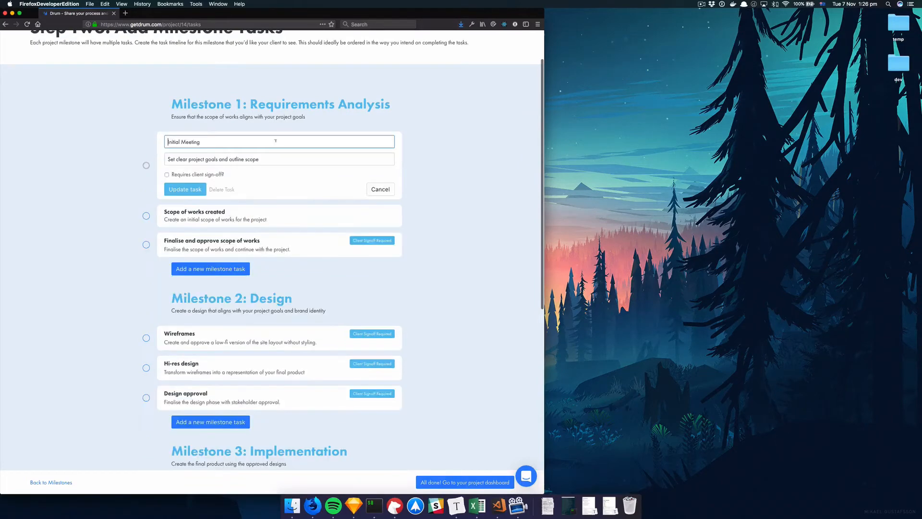
left_click(380, 189)
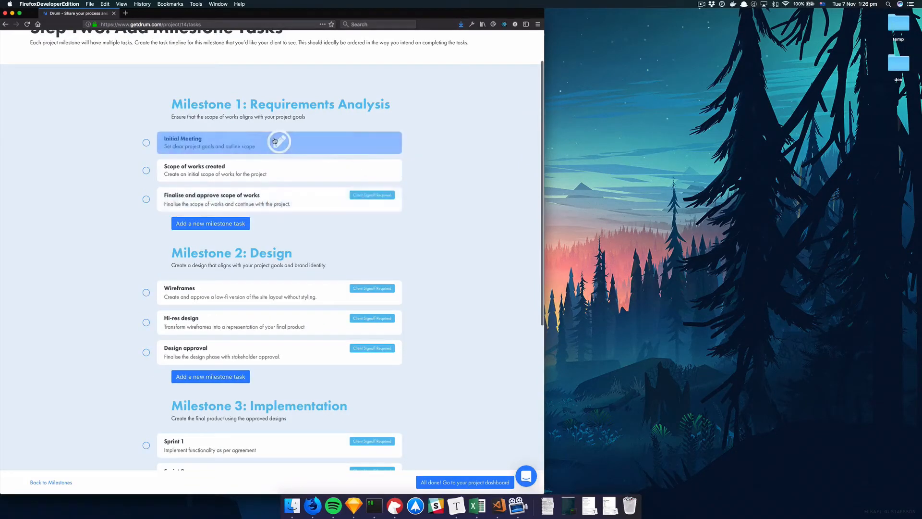
left_click(278, 169)
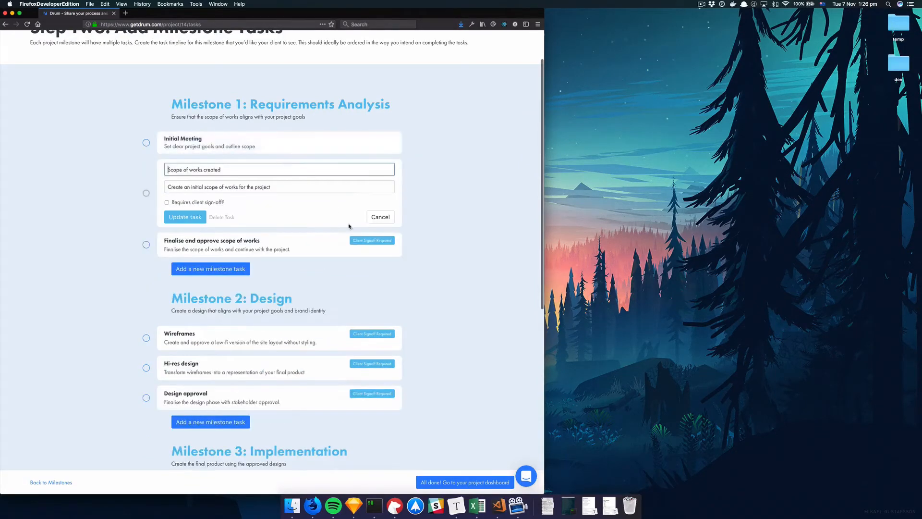
left_click(387, 216)
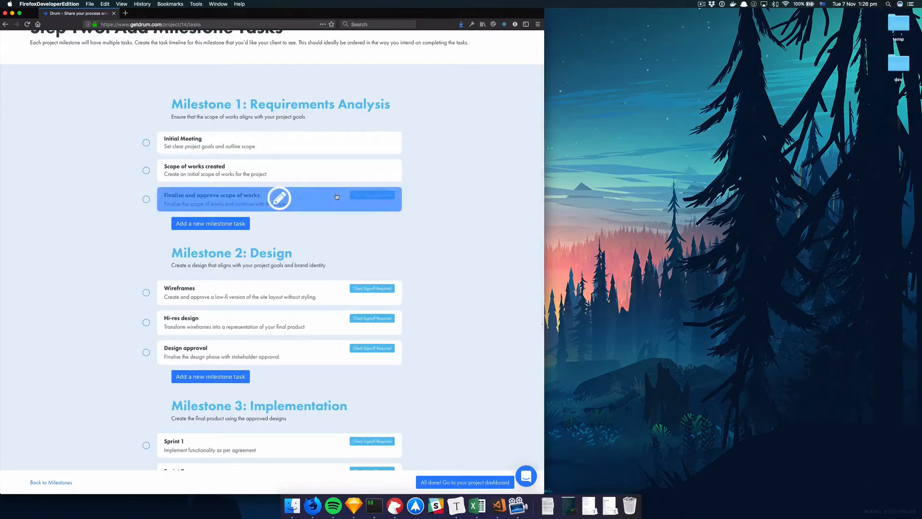
left_click(310, 200)
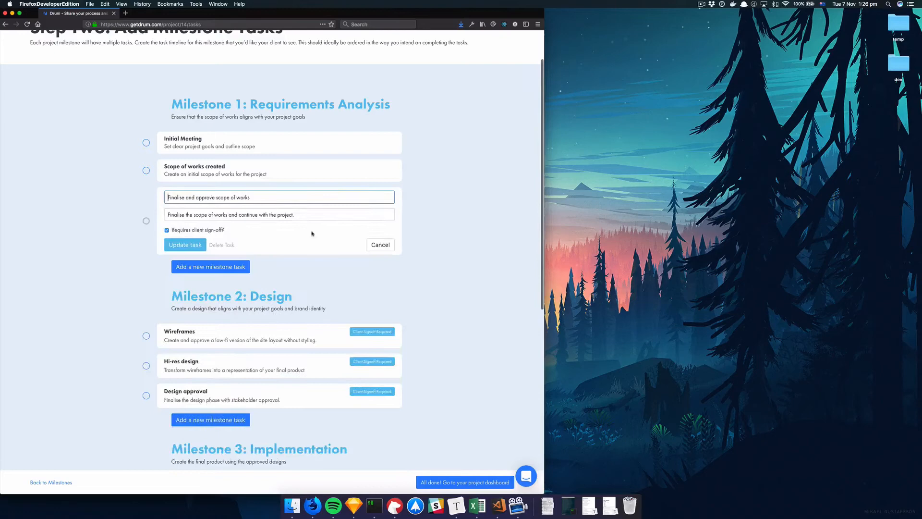
left_click(380, 244)
left_click(191, 225)
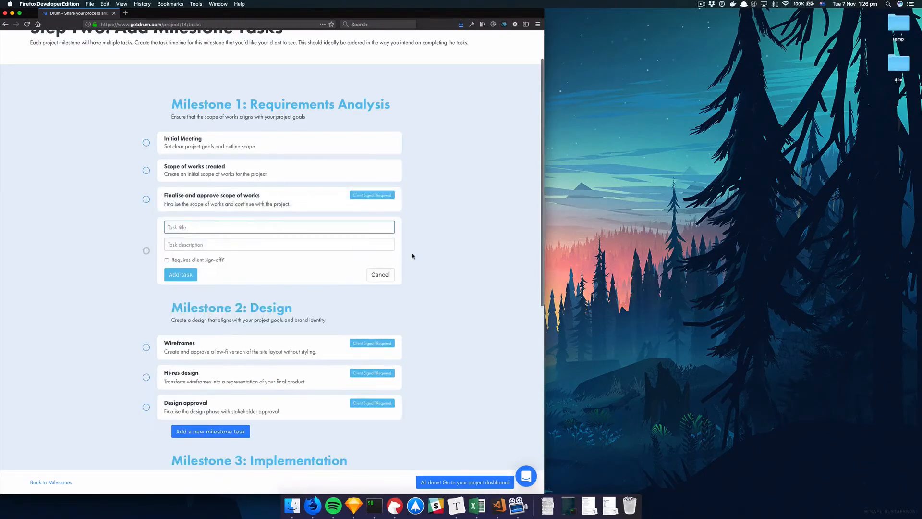
left_click(381, 274)
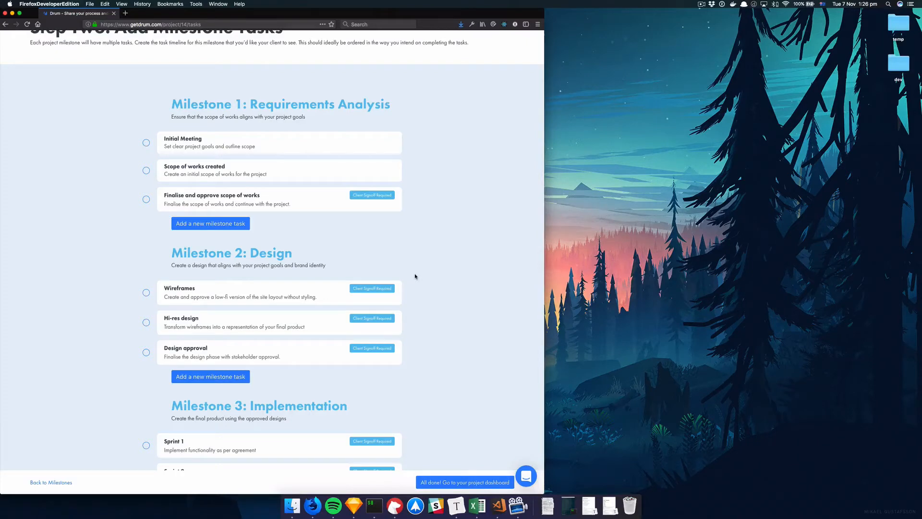
scroll(416, 276, "down", 10)
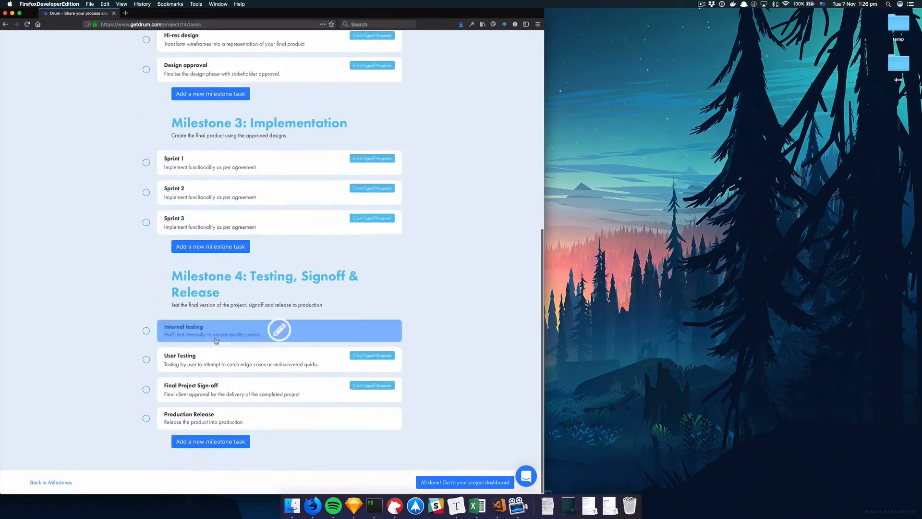
scroll(426, 260, "up", 10)
scroll(467, 294, "down", 1)
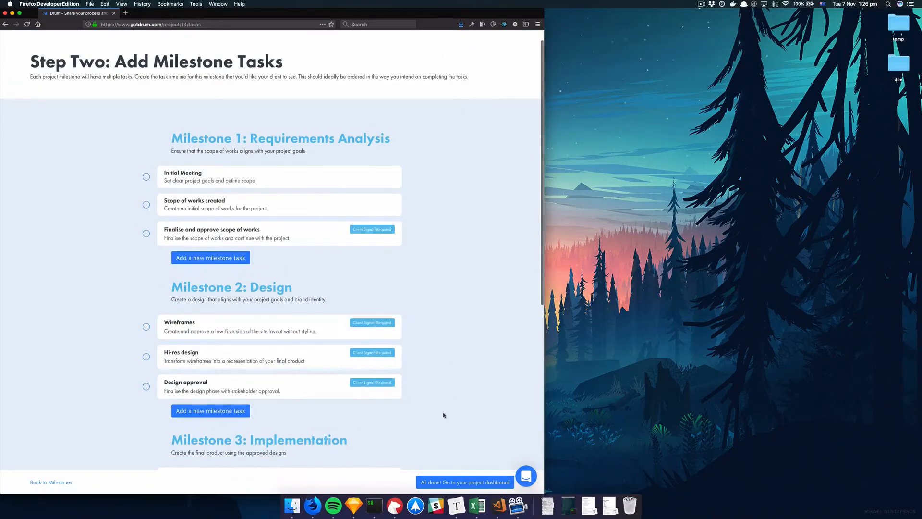
Step: Go to the Basecamp Tutorial dashboard, choosing No Thanks to saving it as a template
left_click(447, 483)
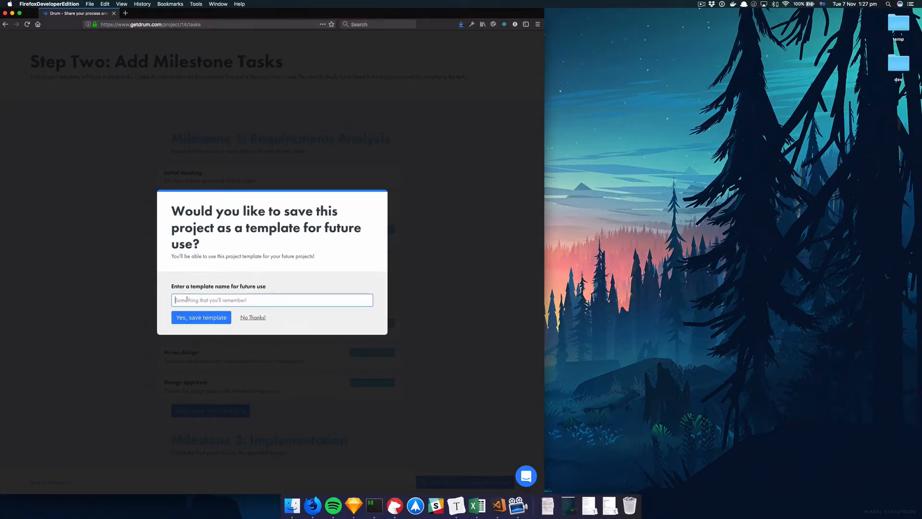
key("Return")
left_click(253, 318)
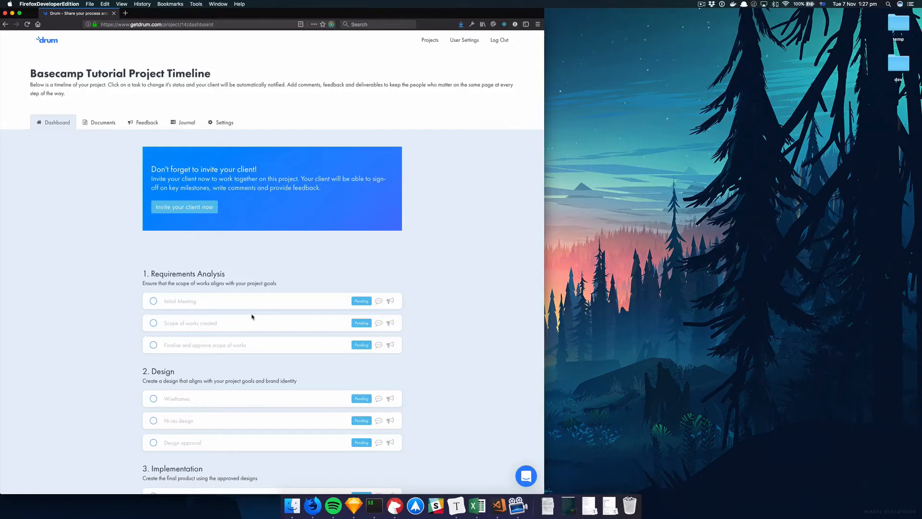
Step: Send the client an invite by entering their e-mail address, then review the milestone timeline
left_click(184, 211)
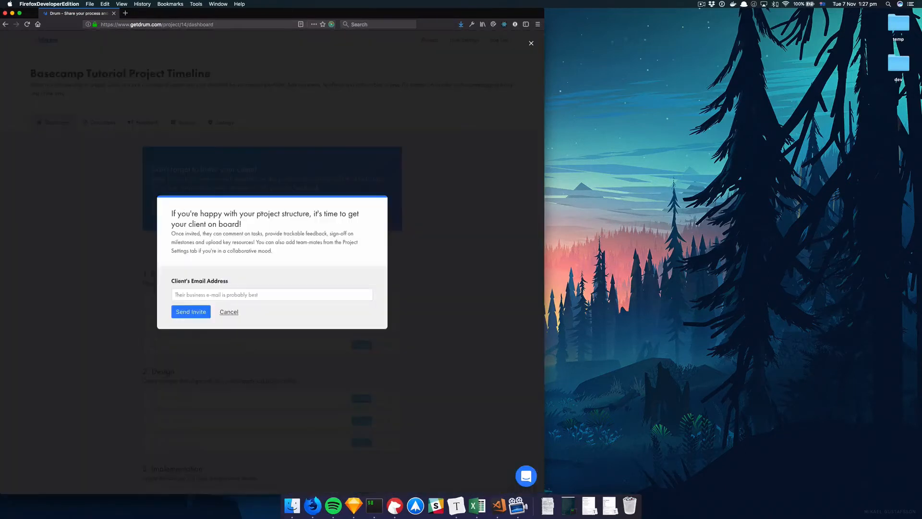
left_click(220, 295)
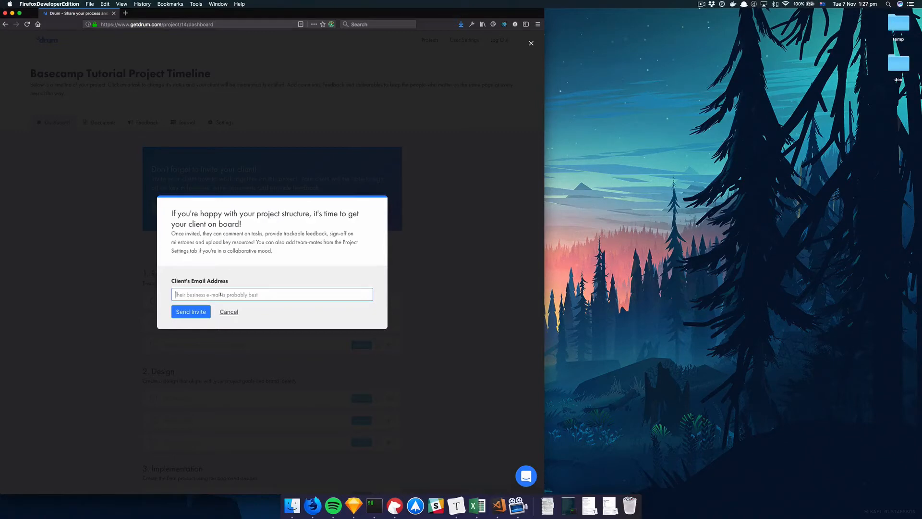
left_click(191, 312)
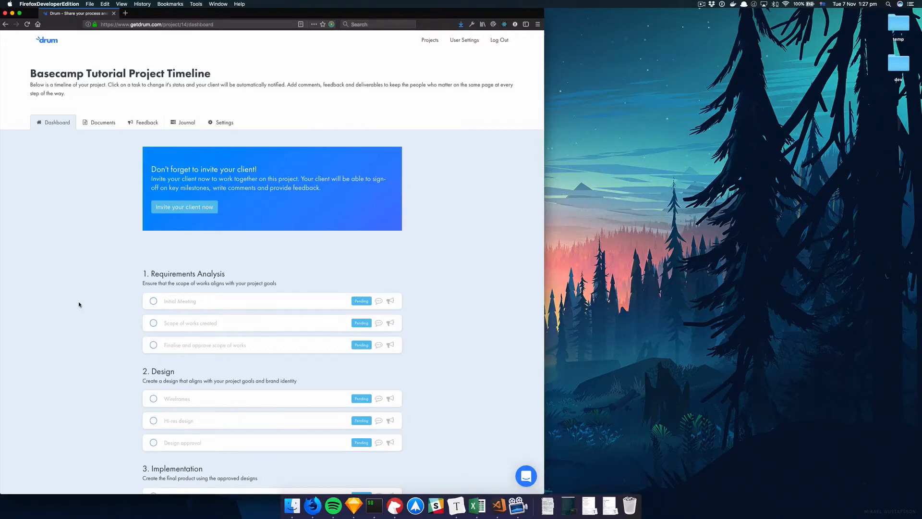
scroll(79, 304, "down", 5)
scroll(127, 285, "up", 5)
scroll(210, 174, "down", 5)
scroll(211, 176, "up", 4)
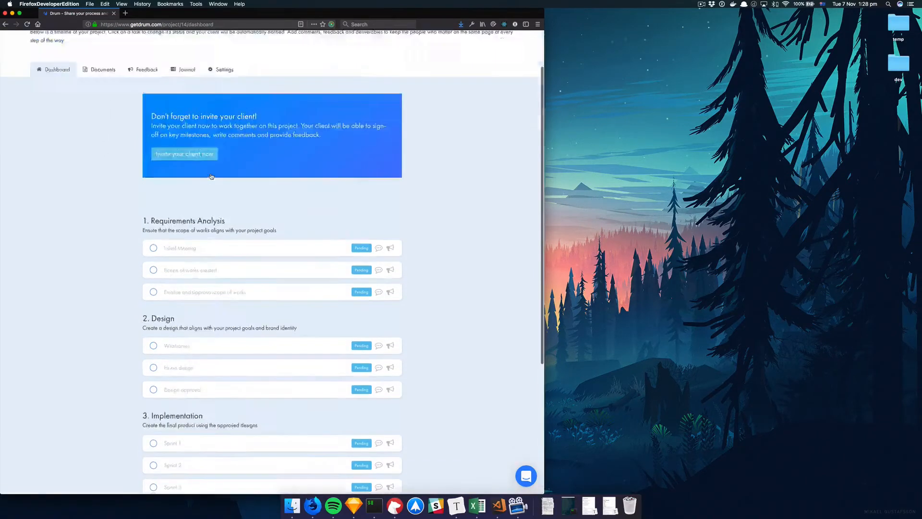
scroll(211, 177, "up", 2)
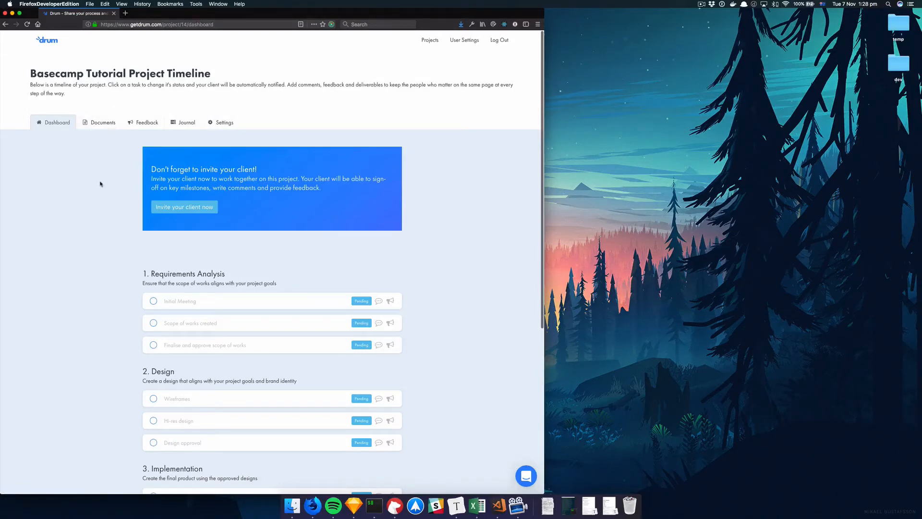
scroll(159, 245, "down", 1)
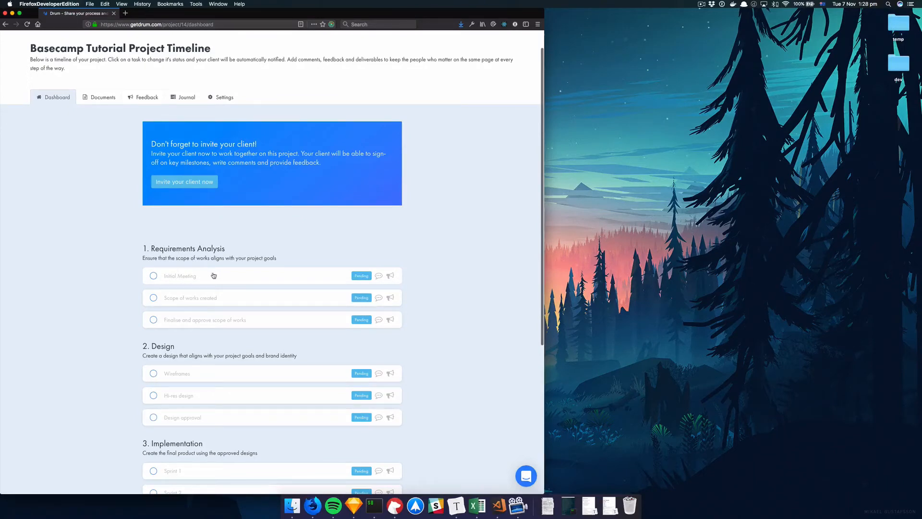
Step: Post the comment 'This meeting was great, thanks!' on the Initial Meeting task
left_click(195, 282)
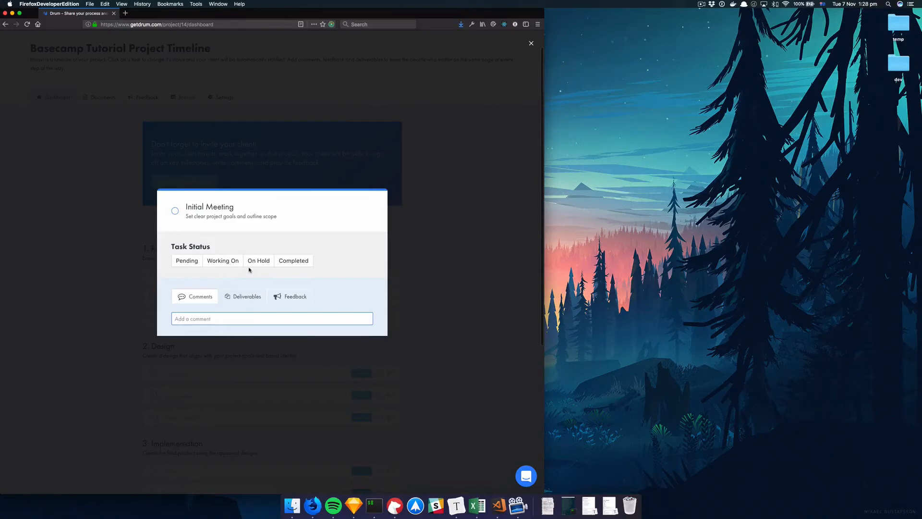
left_click(190, 261)
left_click(117, 286)
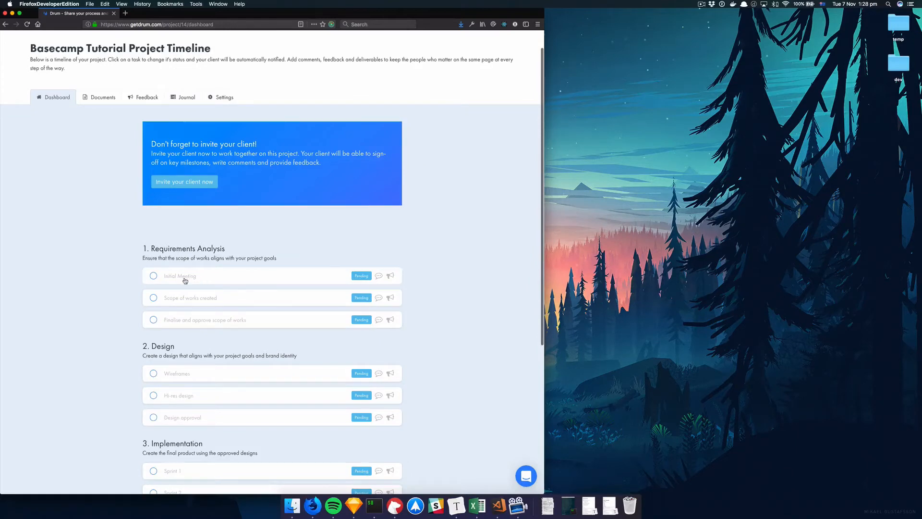
left_click(185, 280)
left_click(123, 281)
left_click(190, 298)
left_click(110, 249)
left_click(208, 280)
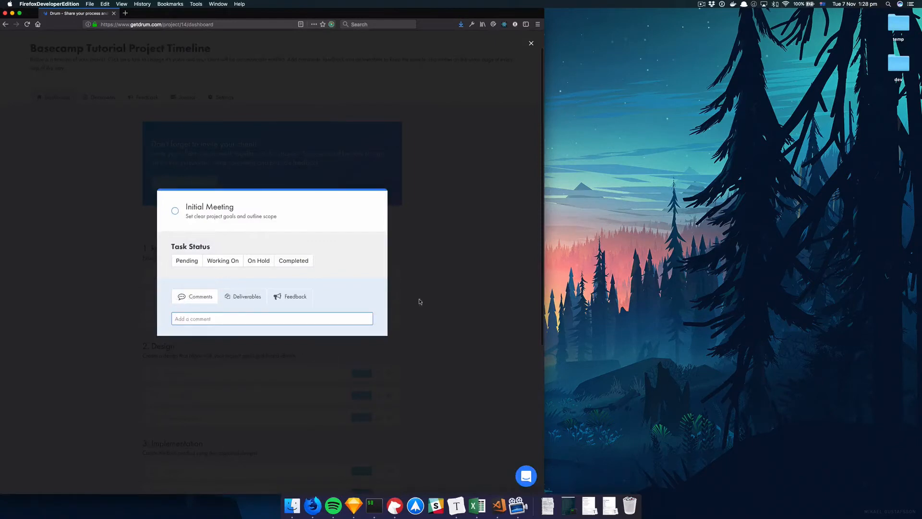
left_click(211, 319)
type("This meeting was great, thanks!")
key("Return")
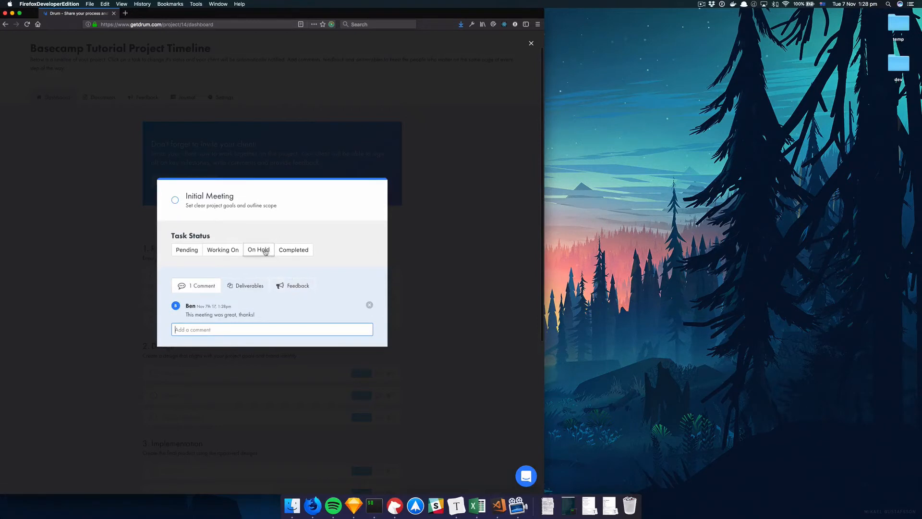
Step: Set Initial Meeting to Working On, then mark it Completed
left_click(231, 254)
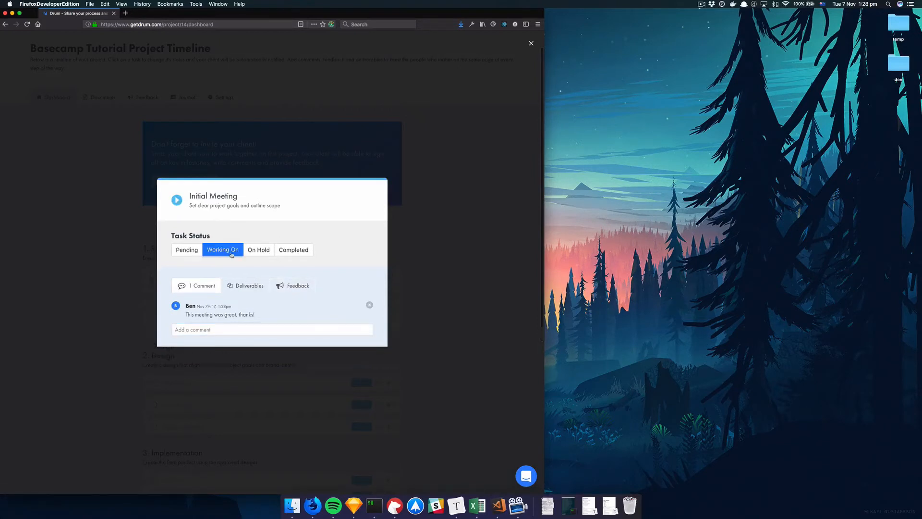
left_click(122, 248)
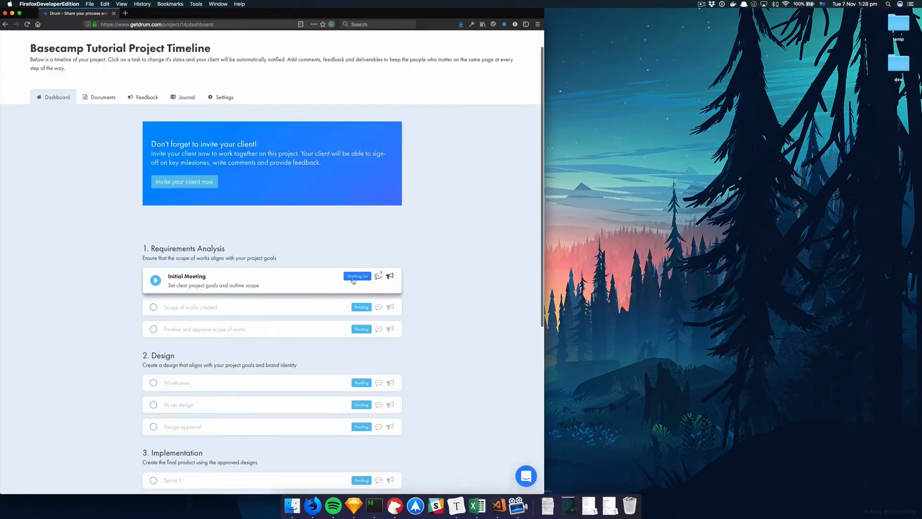
scroll(209, 303, "down", 4)
scroll(210, 315, "up", 5)
left_click(203, 315)
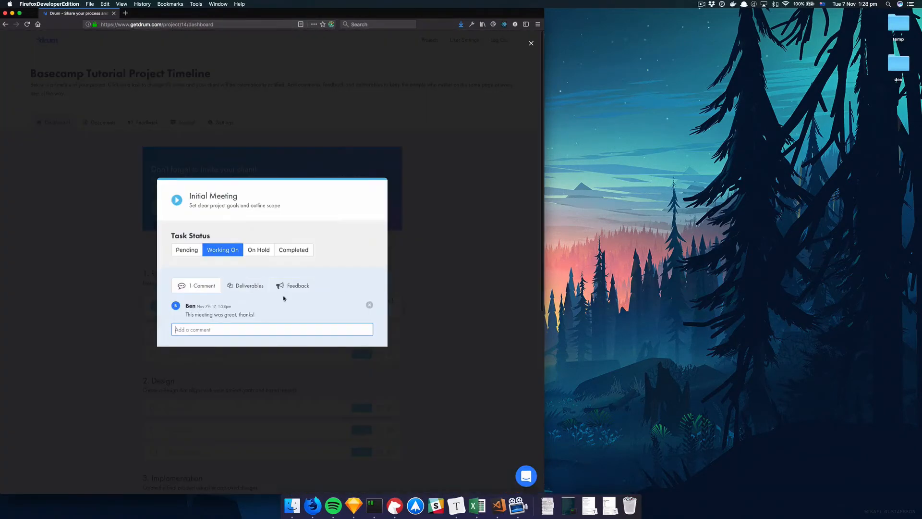
left_click(290, 249)
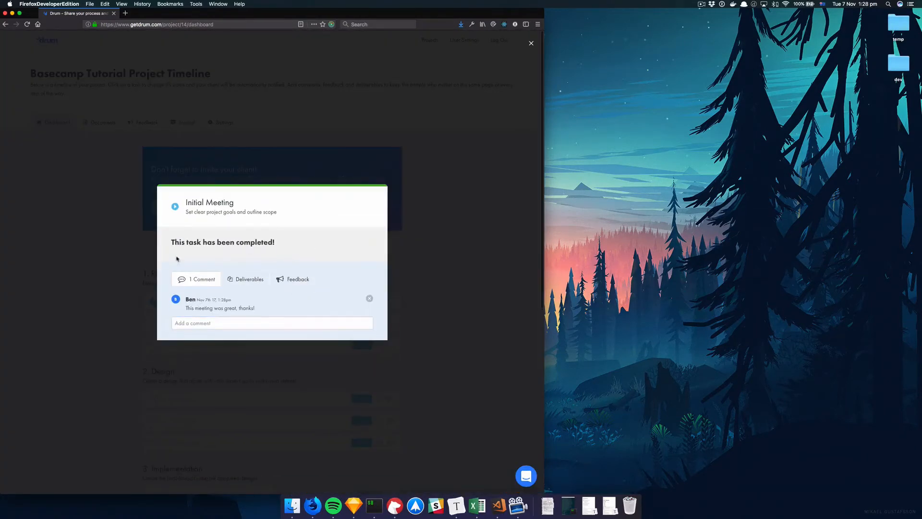
Step: Mark Scope of works created as Completed
left_click(193, 325)
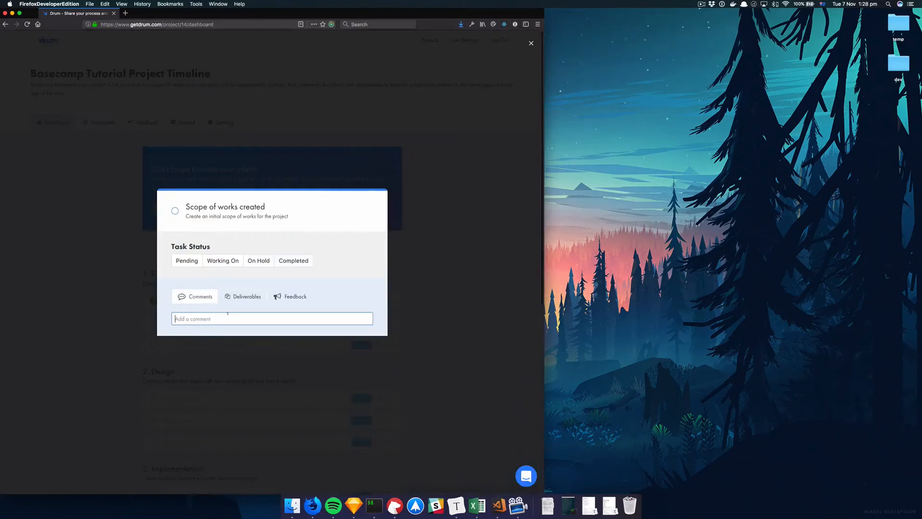
left_click(299, 261)
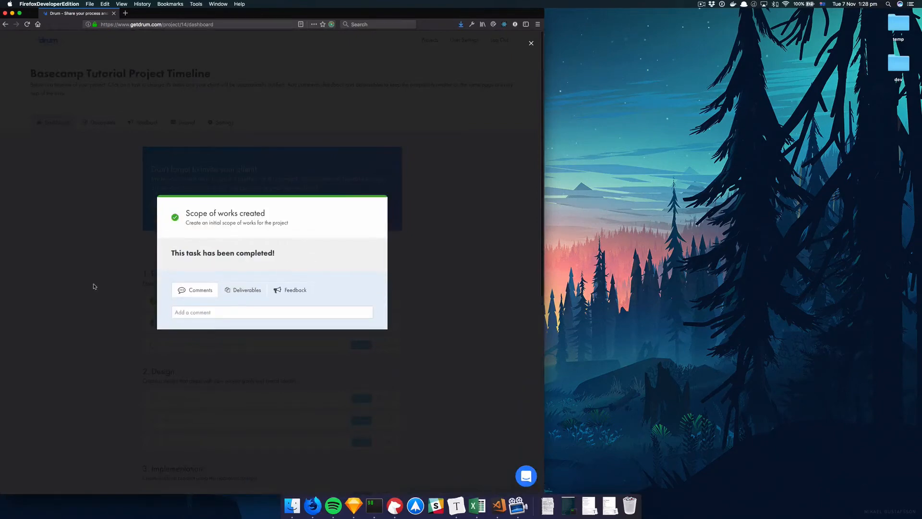
left_click(94, 286)
scroll(99, 307, "down", 1)
Step: Set Finalise and approve scope of works to Awaiting Client Signoff
left_click(220, 326)
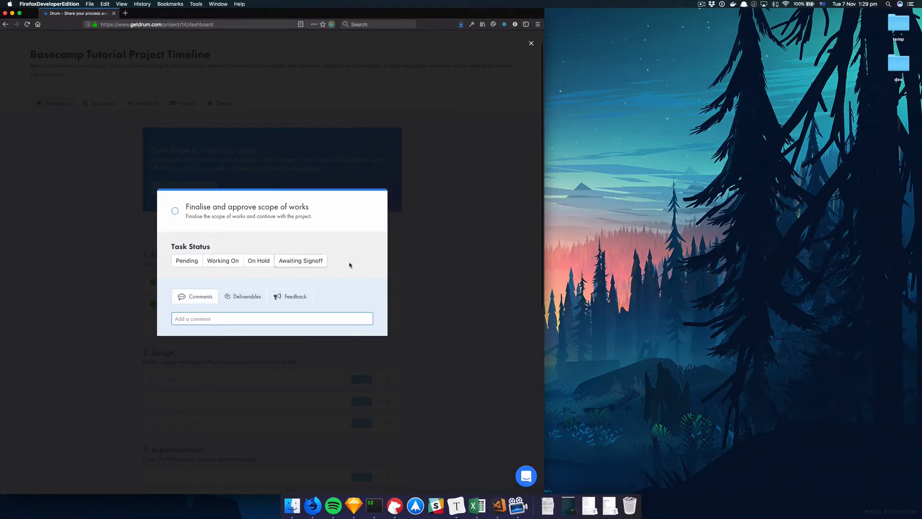
left_click(304, 261)
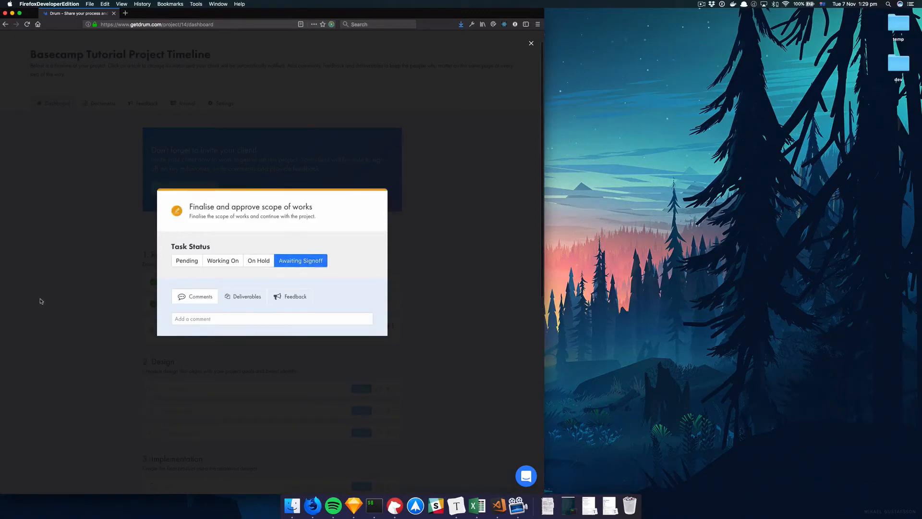
left_click(61, 304)
scroll(166, 352, "down", 1)
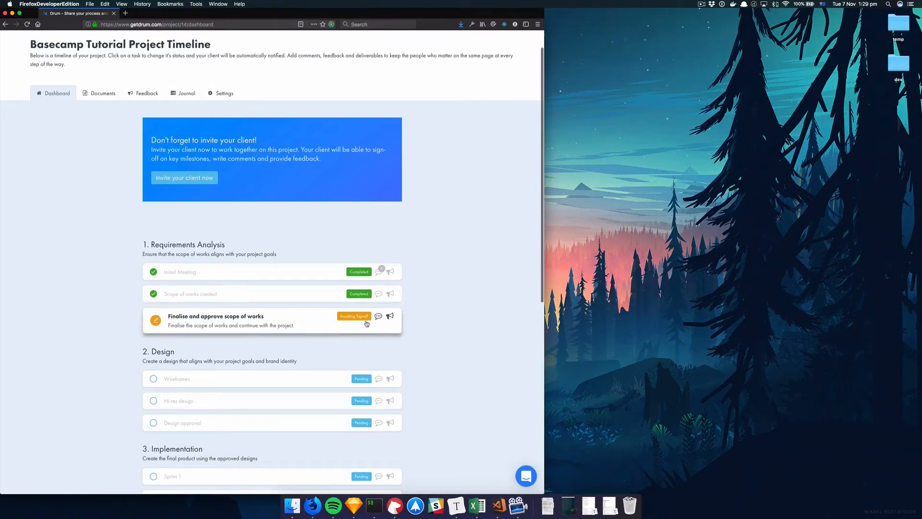
scroll(321, 336, "down", 1)
scroll(315, 334, "up", 1)
scroll(288, 356, "down", 8)
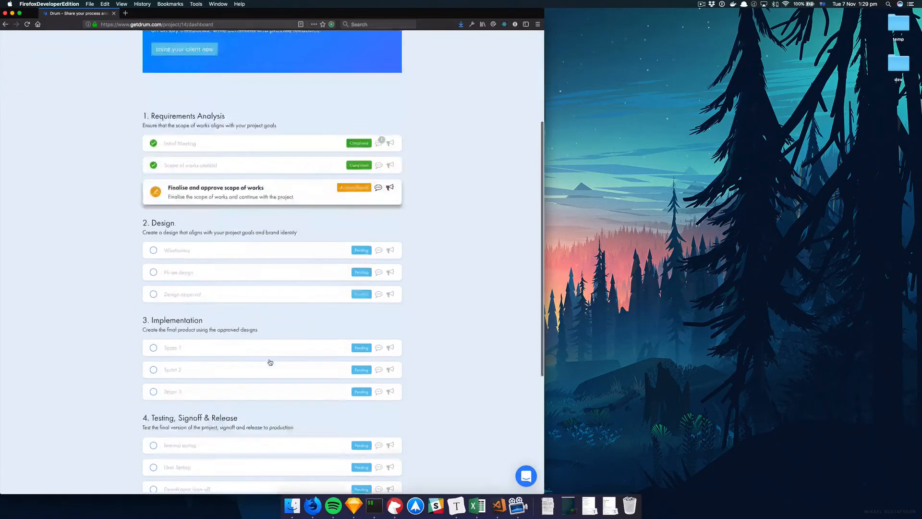
scroll(270, 362, "up", 3)
Step: Set Wireframes to Working On and scroll down to the Project Journal
left_click(210, 249)
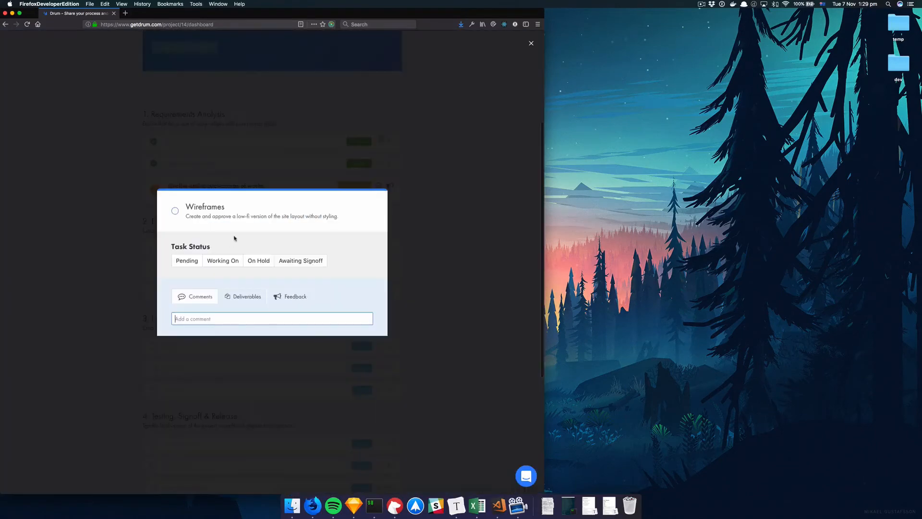
left_click(236, 261)
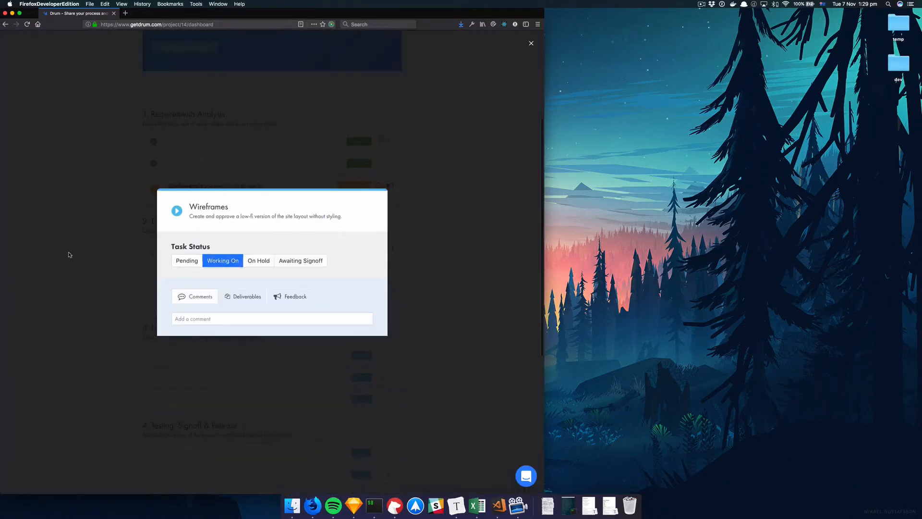
left_click(72, 254)
scroll(155, 406, "down", 10)
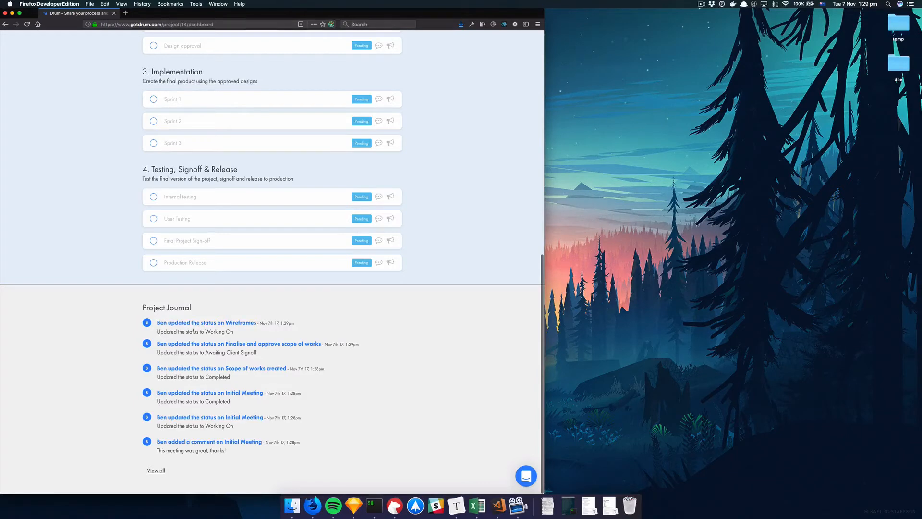
Step: Open the Basecamp Tutorial project Journal to see its six activity entries
left_click(159, 472)
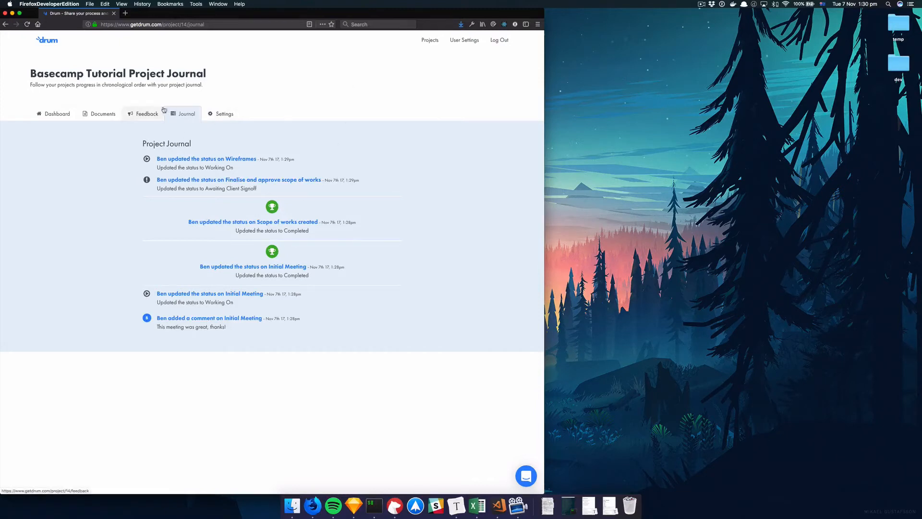
Step: Go to the Feedback Summary and open an empty Add new project feedback form
left_click(142, 118)
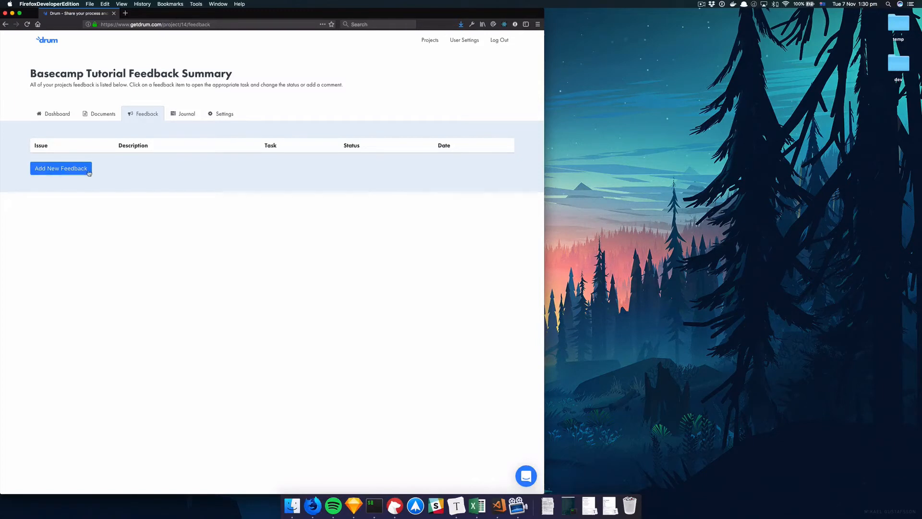
left_click(63, 173)
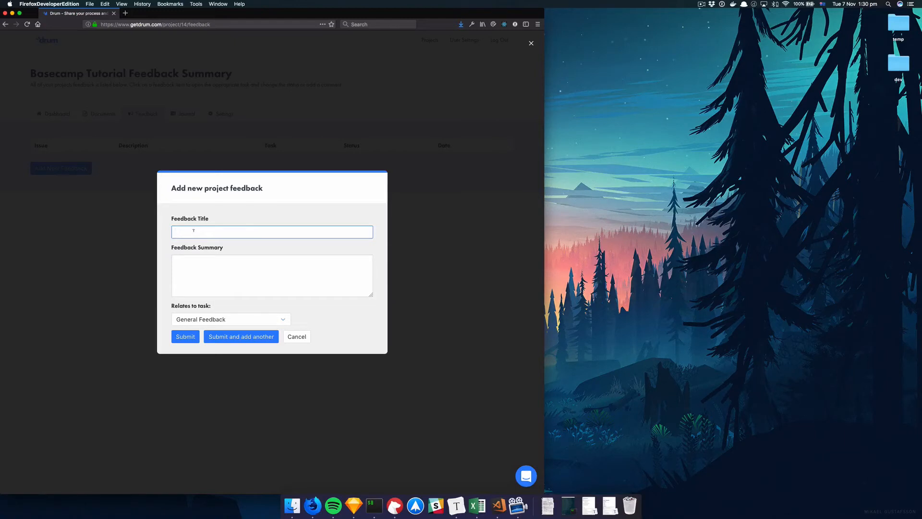
Step: Submit feedback 'Review design mockups' asking the reviewer to check the mockups, linked to Wireframes
type("Review design mockups")
key("Tab")
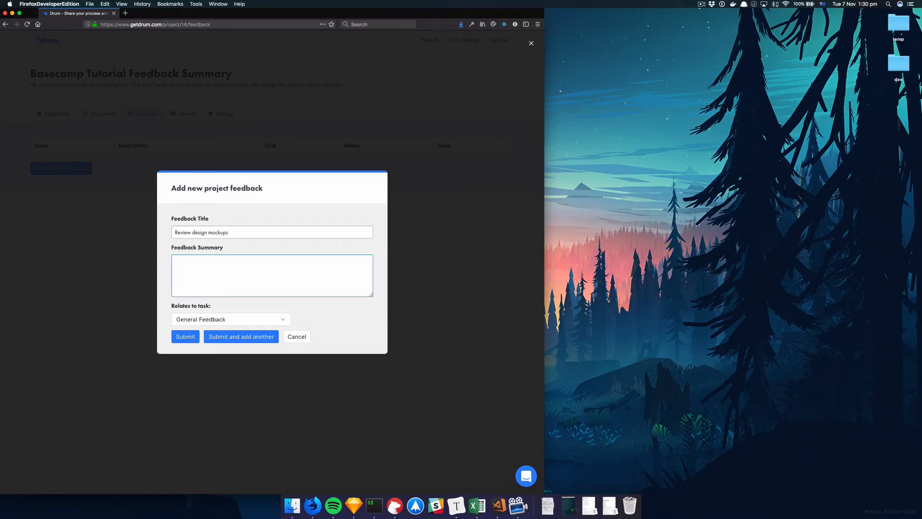
type("Hi Ben, could you please review the design mockups")
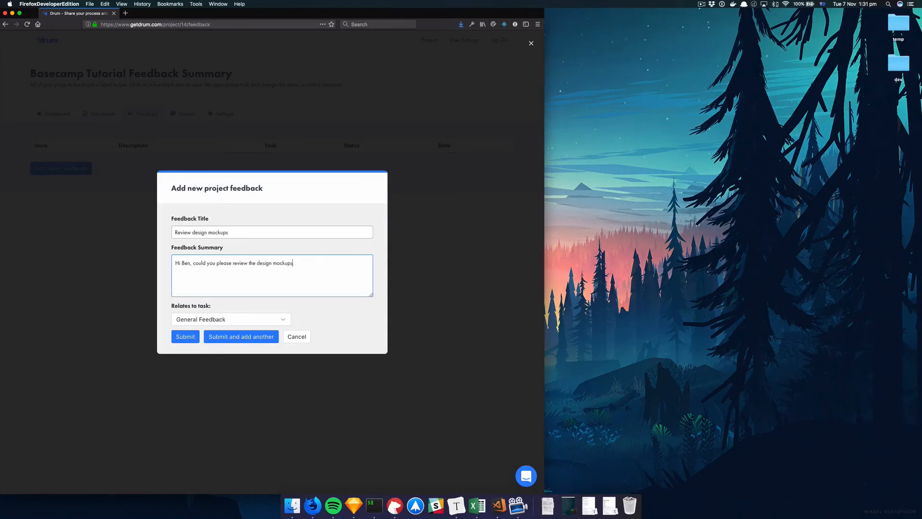
type("?")
left_click(241, 320)
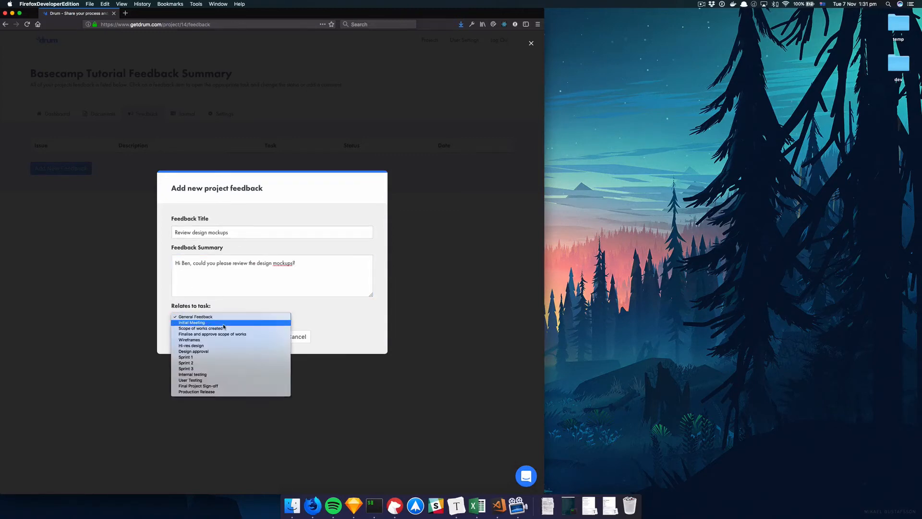
left_click(199, 340)
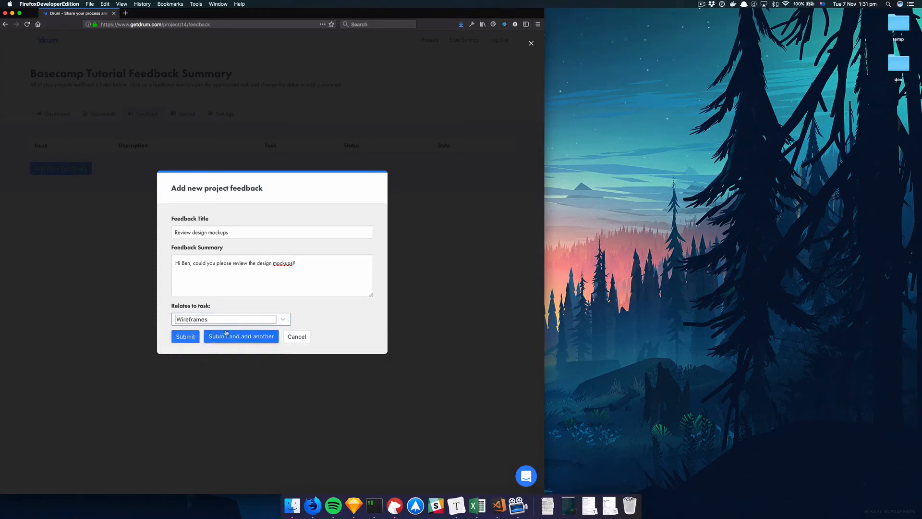
left_click(190, 338)
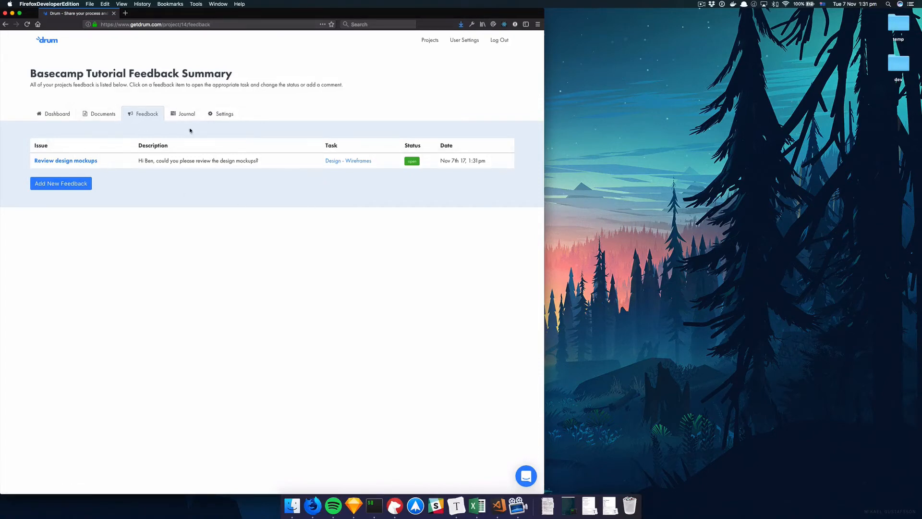
Step: Comment 'Thanks for reviewing! You're the best!' on the Review design mockups feedback
left_click(74, 165)
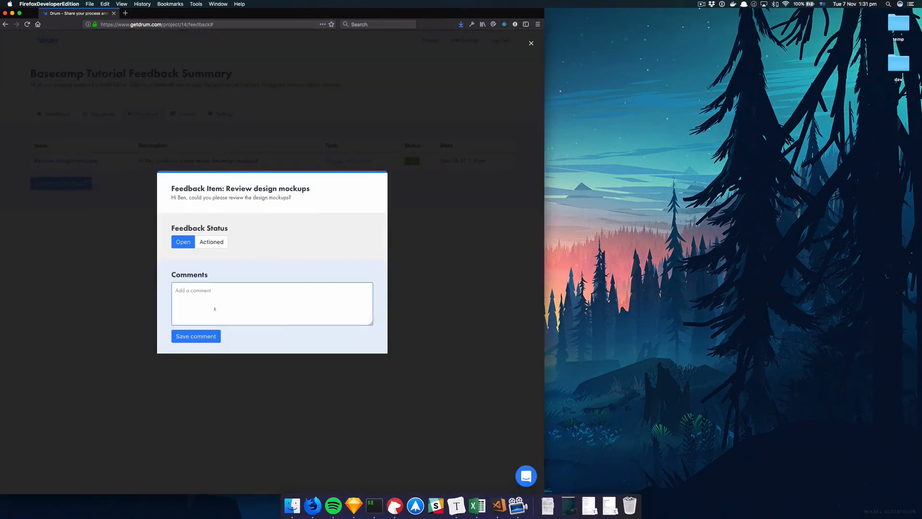
type("This i")
key("BackSpace")
key("BackSpace")
key("BackSpace")
type("anks for reviewing! You're the best!")
left_click(196, 336)
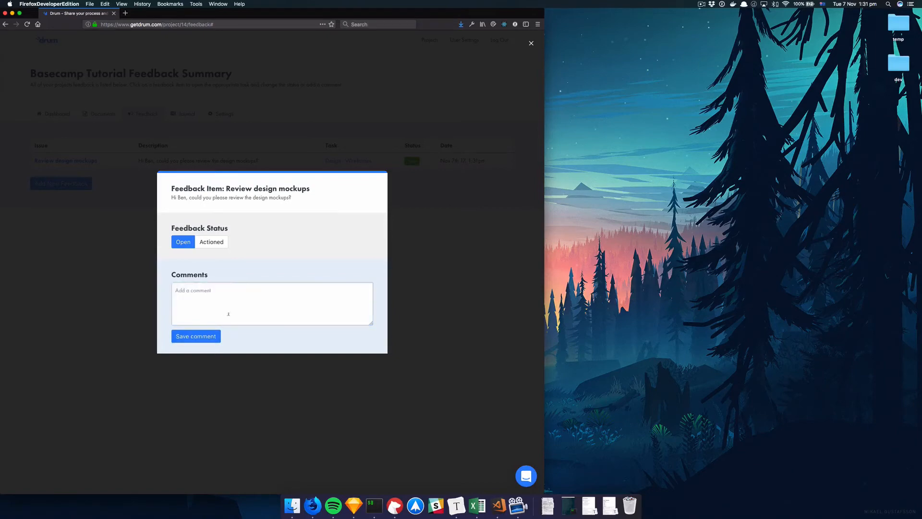
Step: Mark the feedback Actioned and return to the project timeline dashboard
left_click(214, 231)
left_click(96, 241)
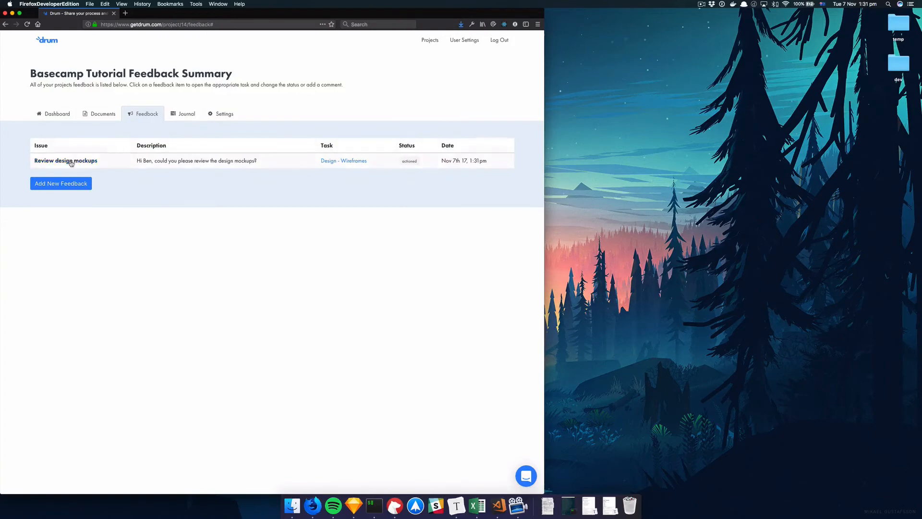
left_click(88, 161)
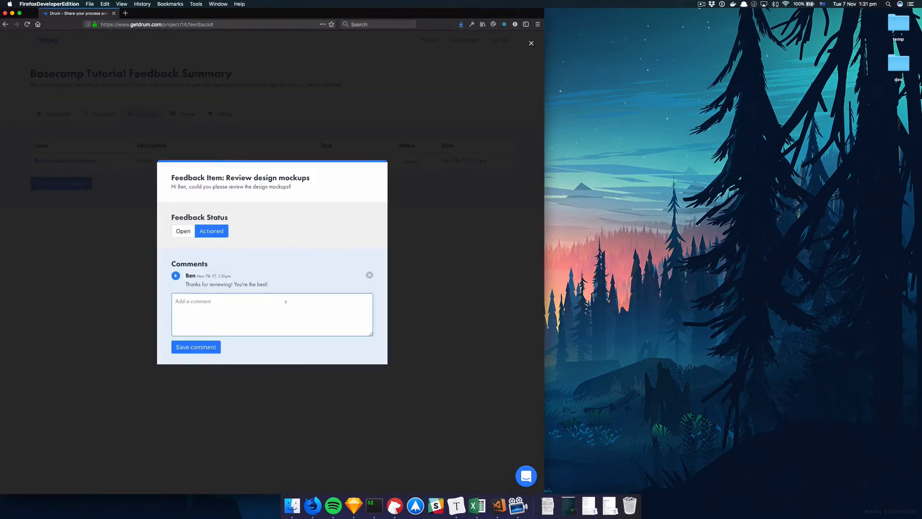
left_click(116, 289)
left_click(83, 165)
left_click(118, 258)
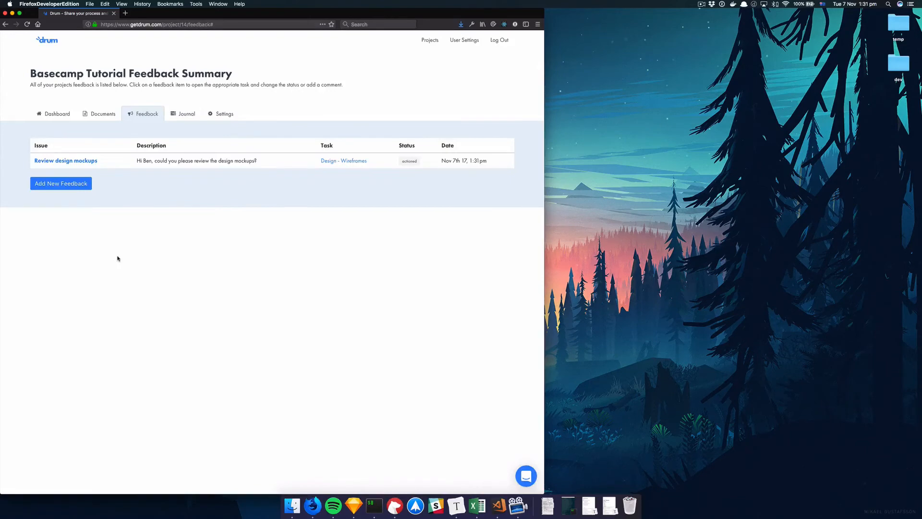
left_click(47, 115)
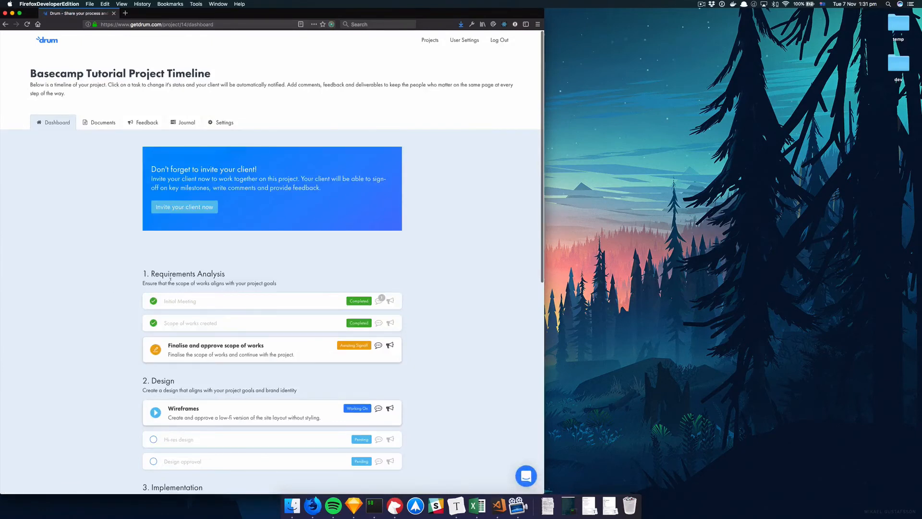
Step: Comment 'Please check out the scope of works' on the Finalise and approve scope of works task, then pick a deliverable file
scroll(206, 272, "down", 4)
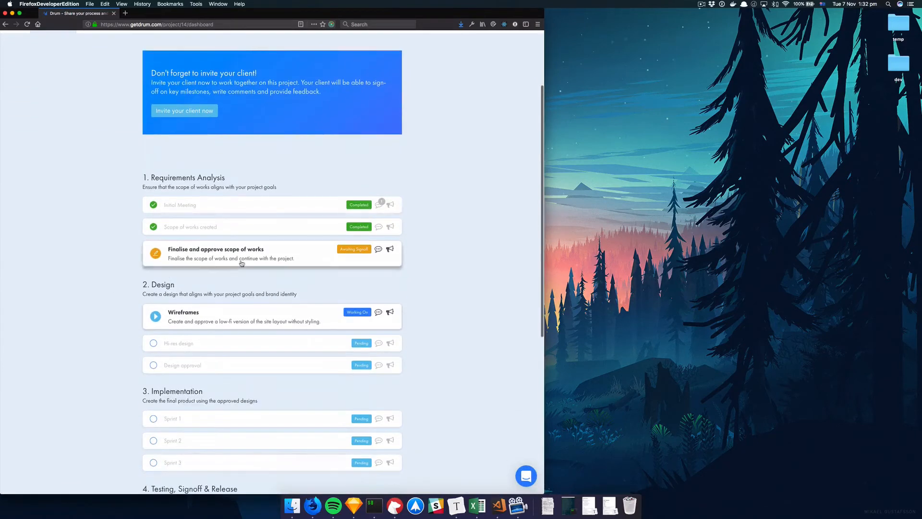
left_click(241, 261)
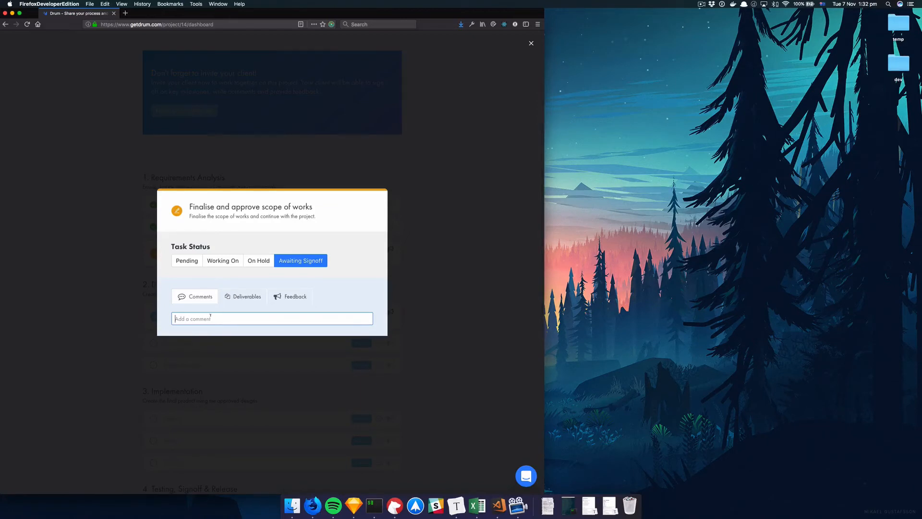
type("Please check out the scope of works")
key("Return")
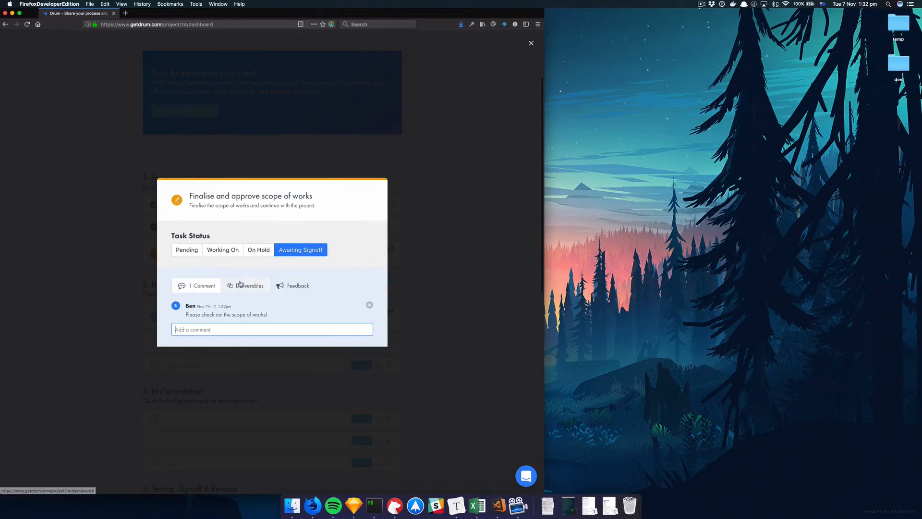
left_click(240, 284)
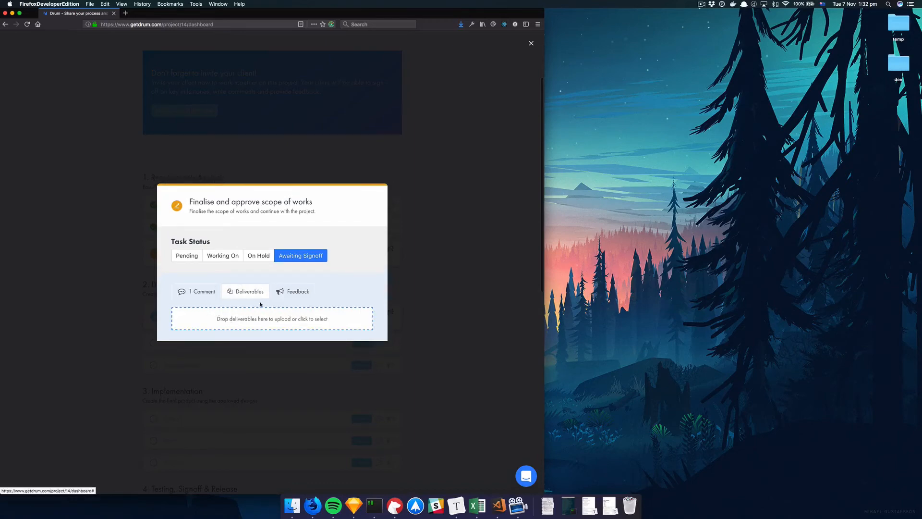
left_click(252, 317)
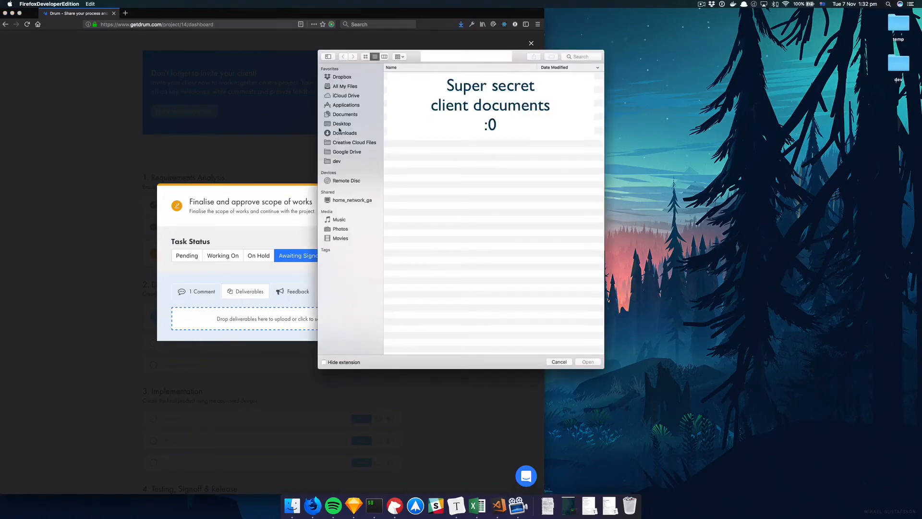
Step: Upload drum_dash.png from Desktop/temp as the task's deliverable
left_click(366, 126)
double_click(422, 75)
left_click(425, 90)
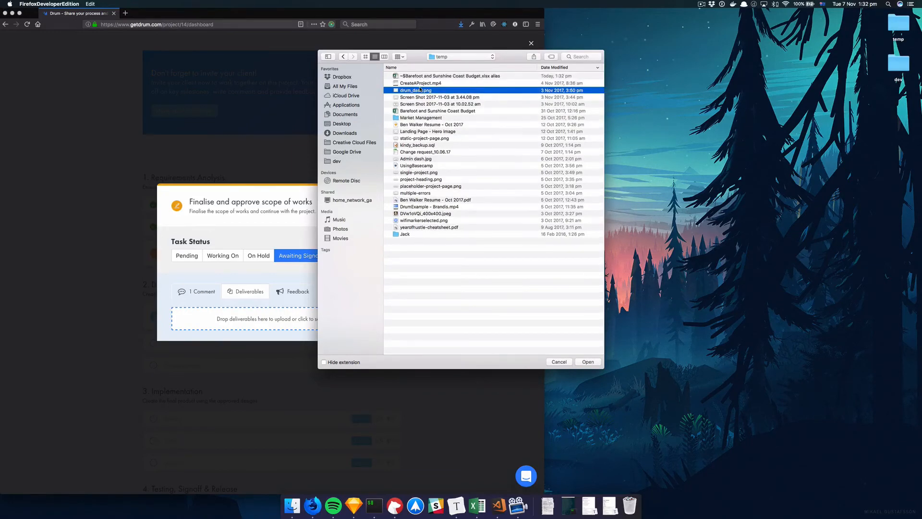
double_click(413, 90)
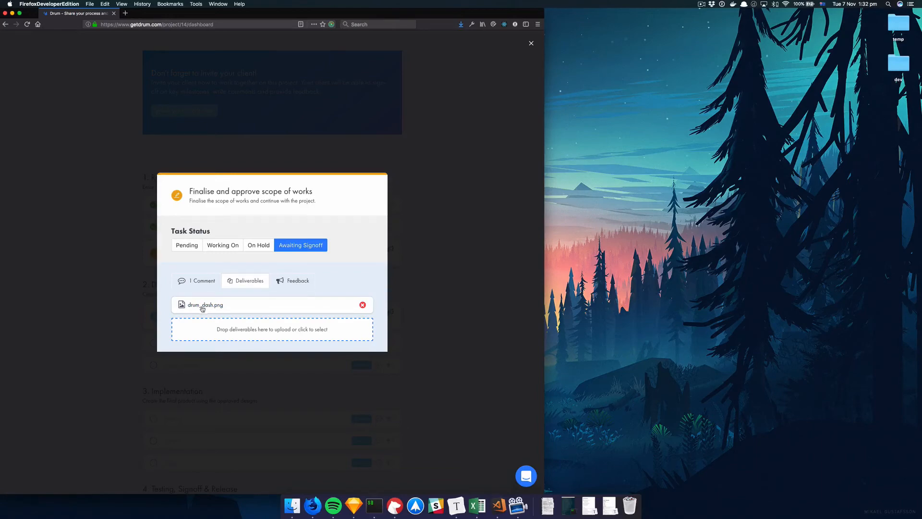
Step: Close the task and go to the project's Key Documents page
left_click(109, 315)
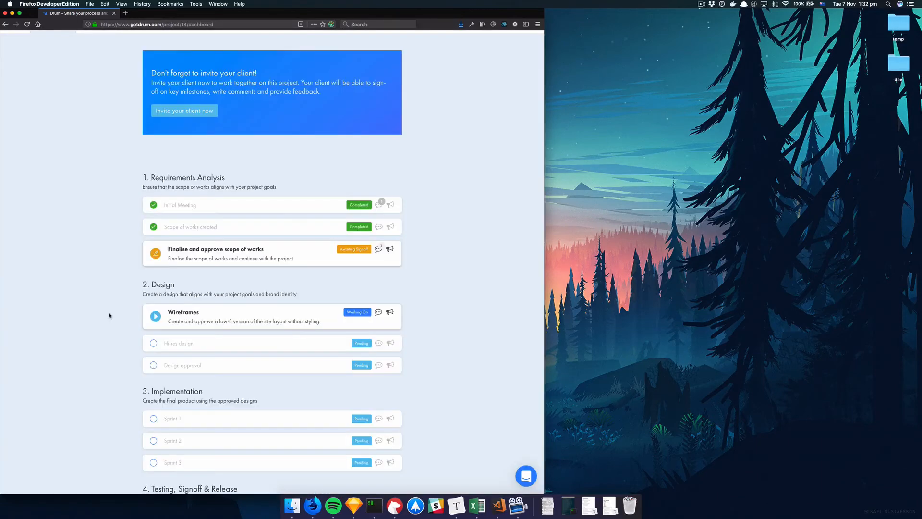
scroll(110, 315, "up", 3)
left_click(94, 126)
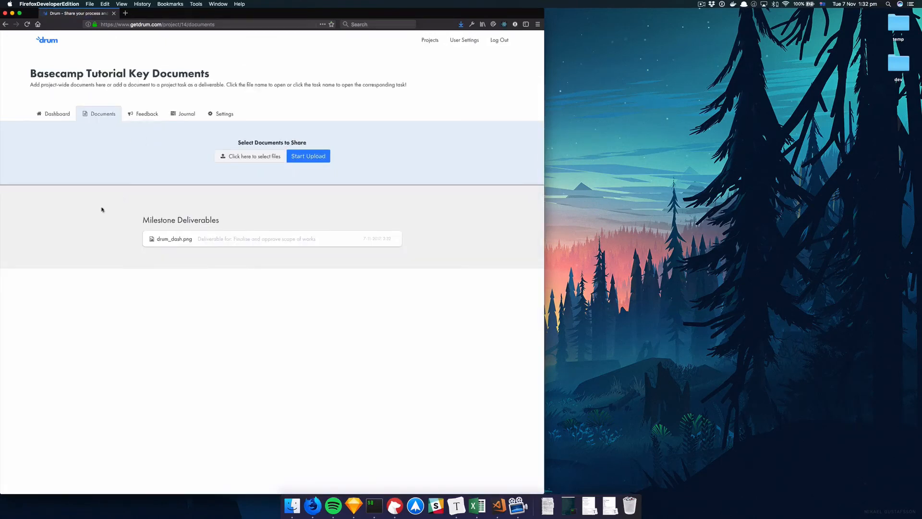
Step: From Key Documents, open the 'Click here to select files' picker for project-wide documents
left_click_drag(142, 220, 224, 222)
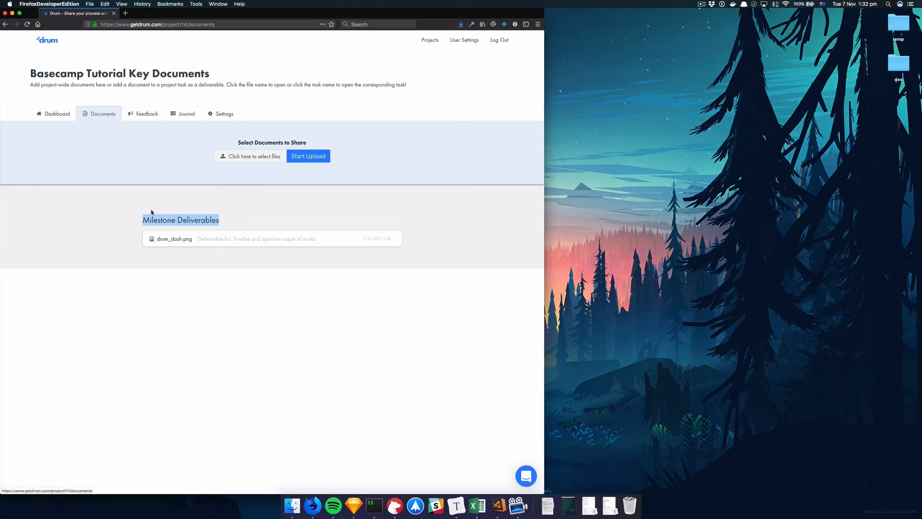
left_click(195, 230)
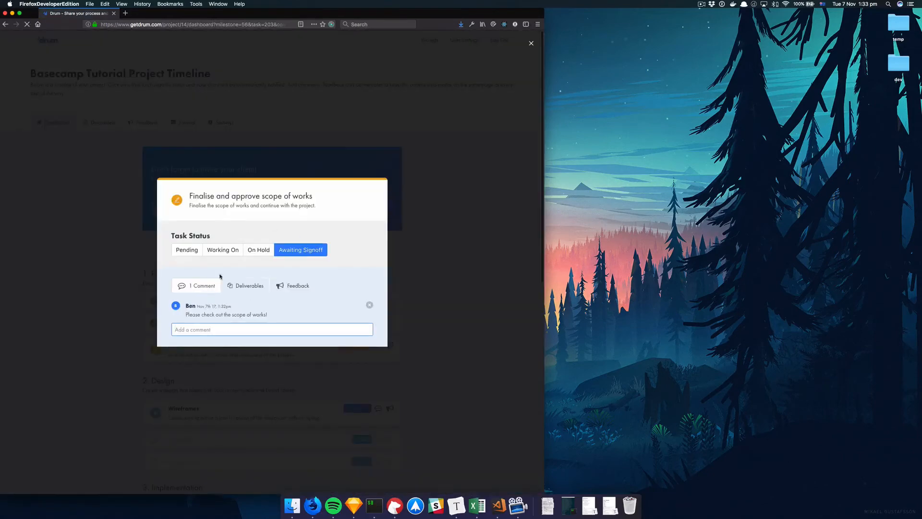
key("super+bracketleft")
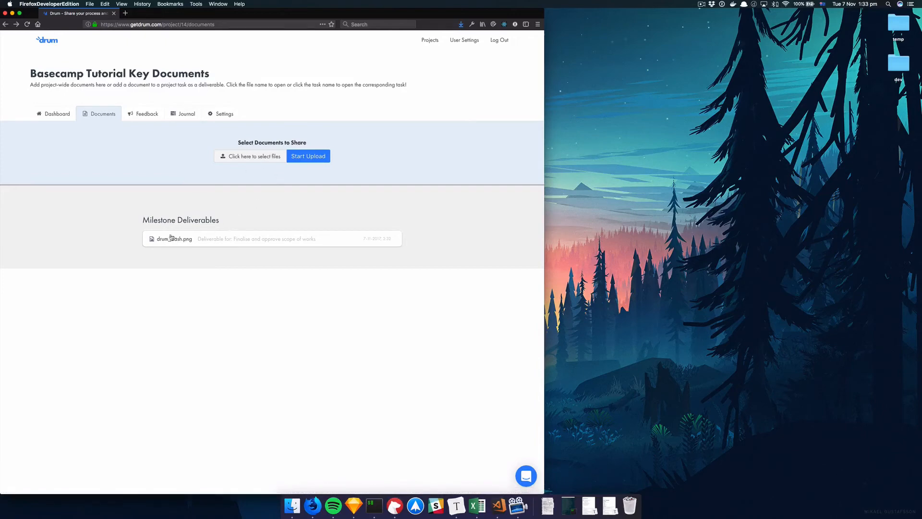
left_click_drag(142, 220, 231, 223)
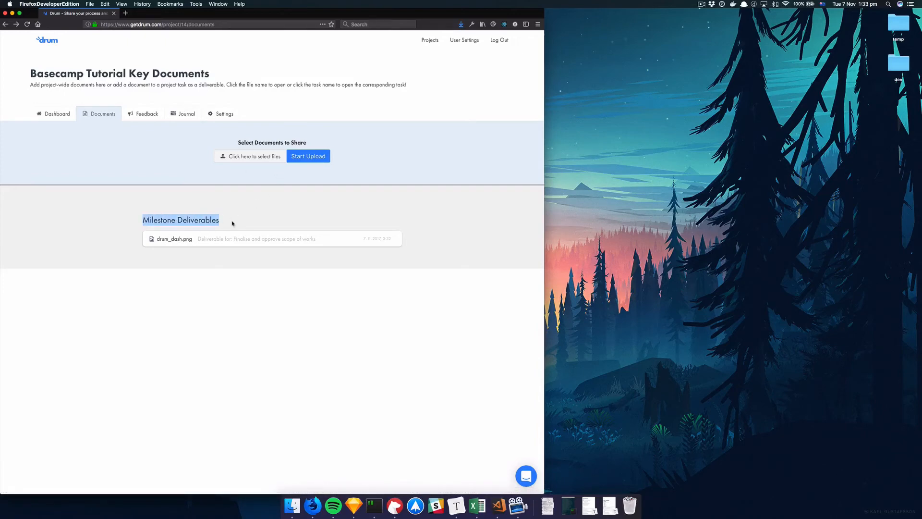
left_click(230, 217)
left_click(266, 162)
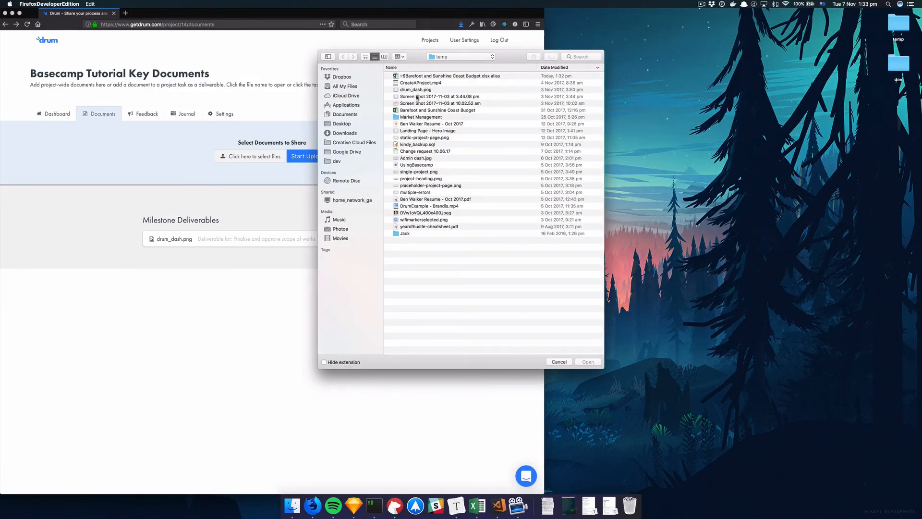
Step: Upload 'Screen Shot 2017-11-03 at 3.44.08 pm.png' as a shared project document
left_click(433, 97)
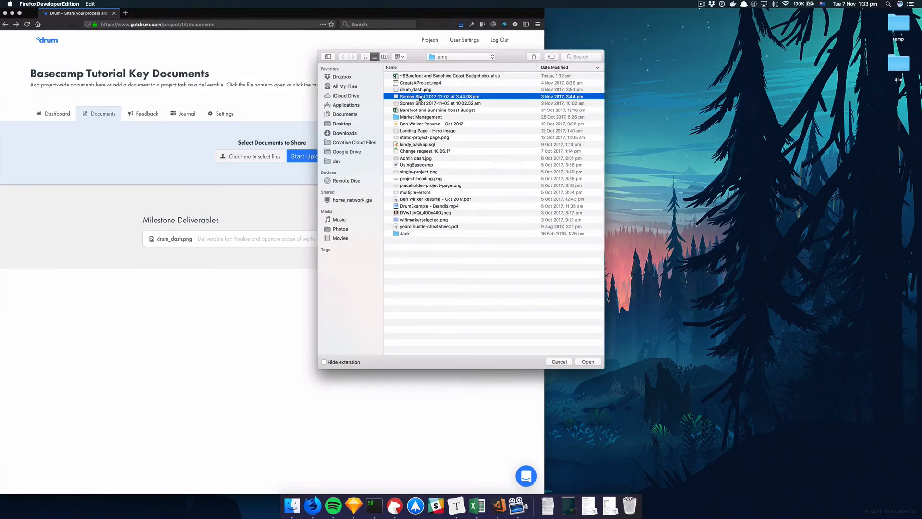
double_click(431, 97)
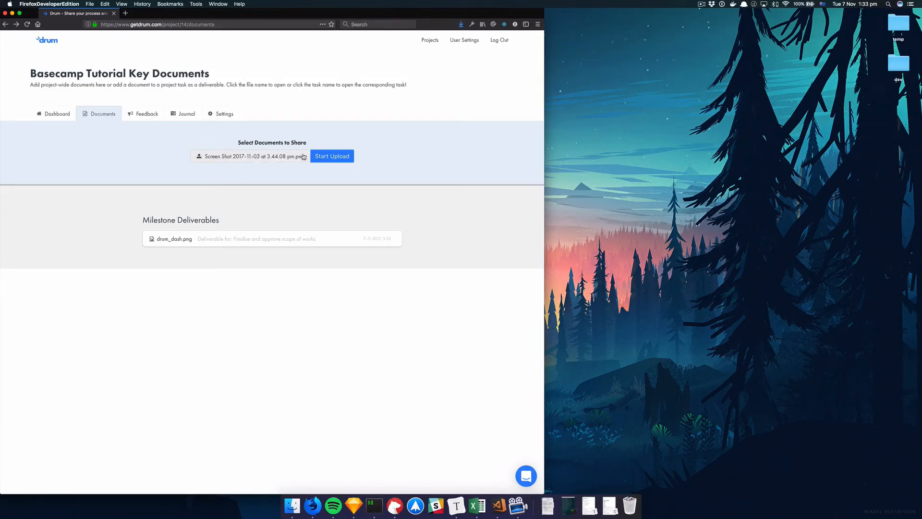
left_click(330, 157)
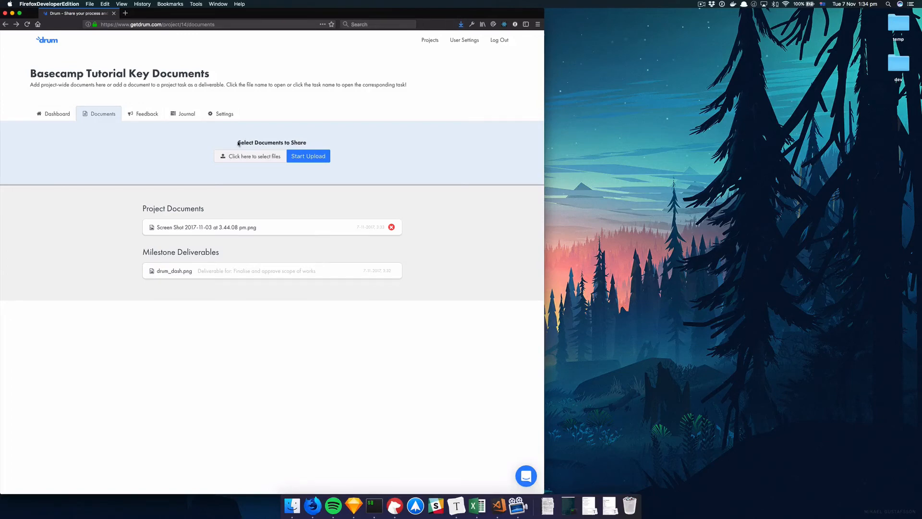
Step: Check project settings, user settings and the Free plan payment details, then return to Your Projects
left_click(231, 115)
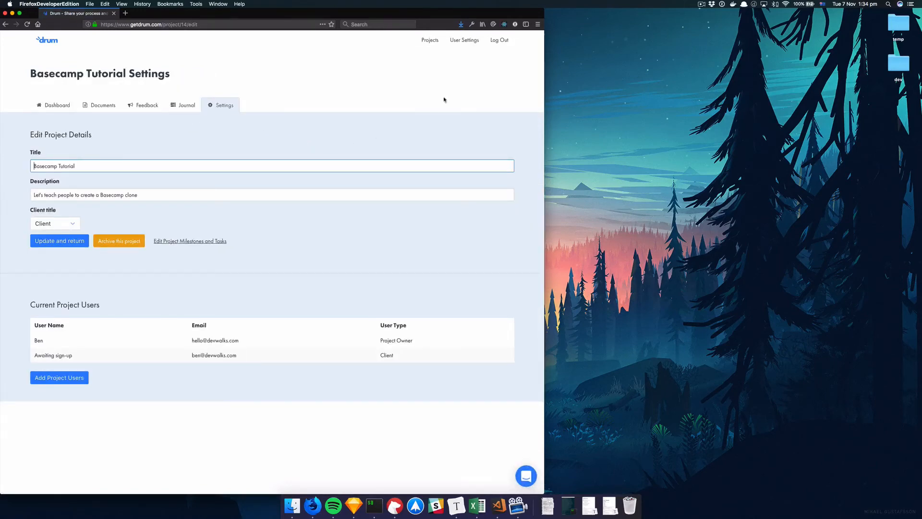
left_click(459, 43)
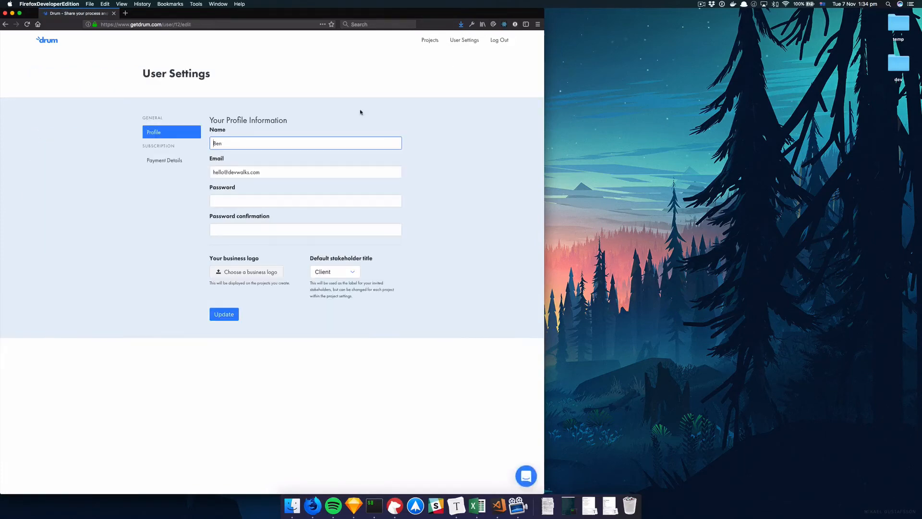
left_click(168, 165)
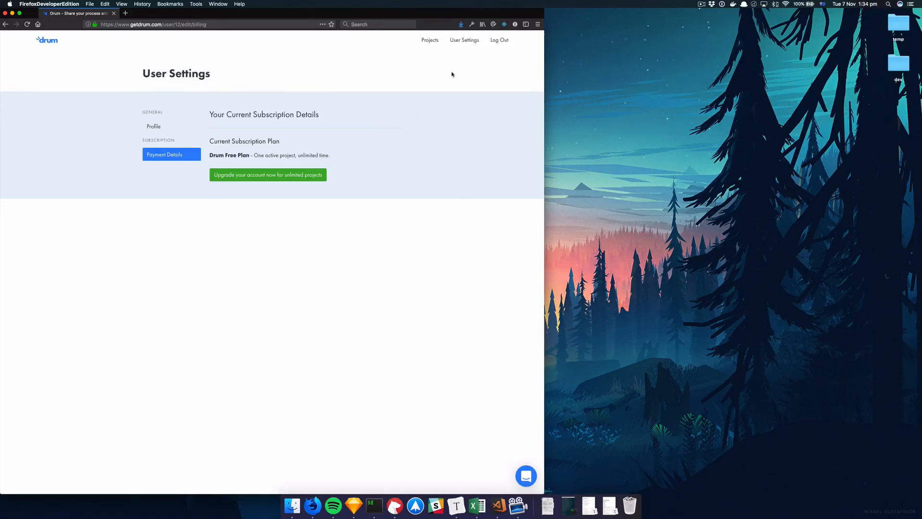
left_click(431, 42)
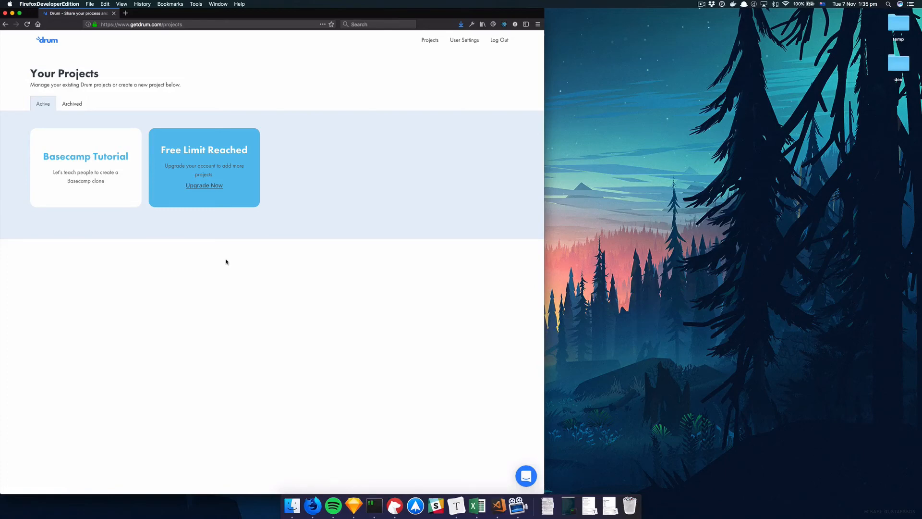
left_click(199, 187)
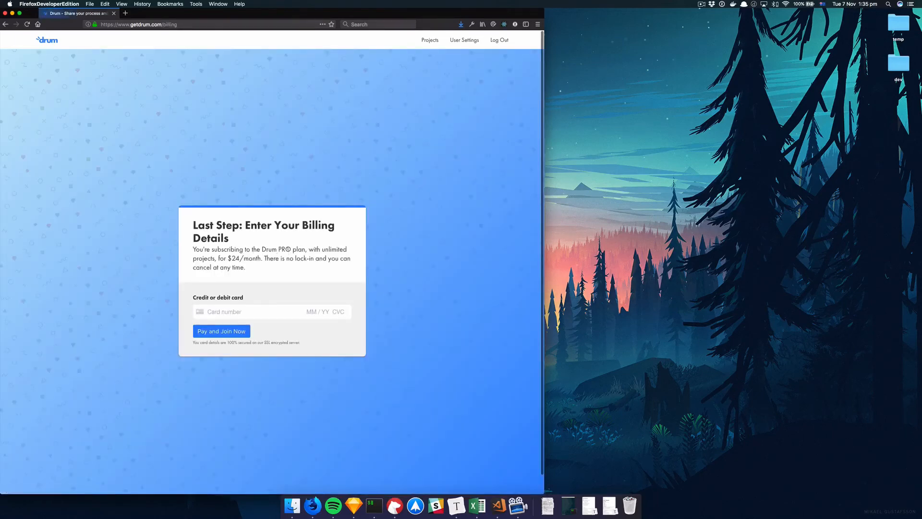
left_click(252, 311)
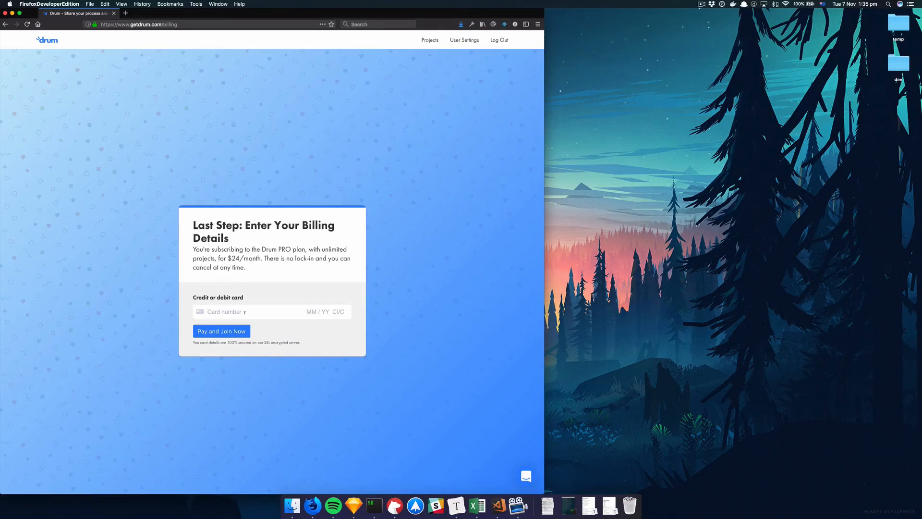
type("4242 4242 4242 4242 04")
key("BackSpace")
key("BackSpace")
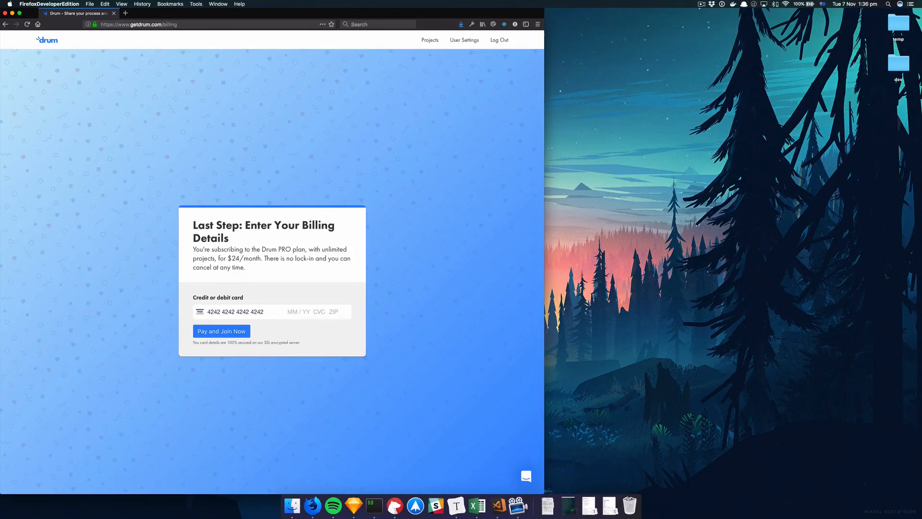
type("1112")
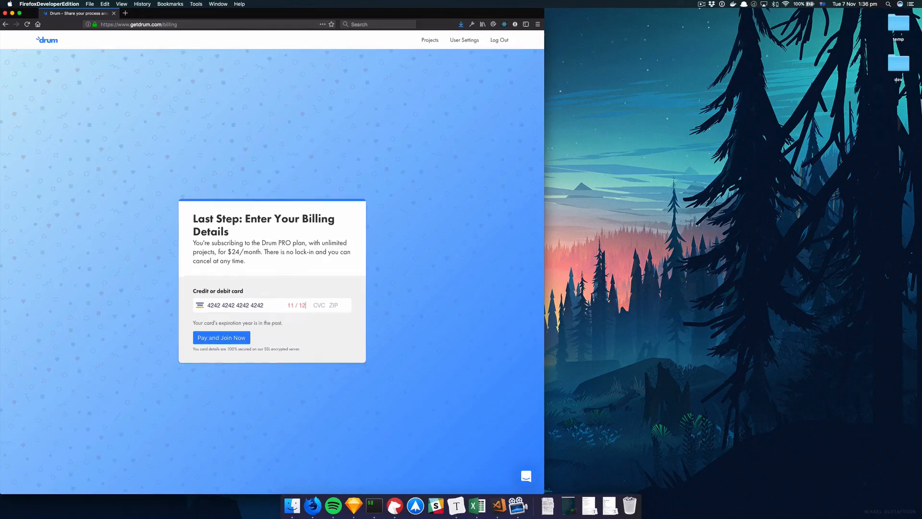
key("BackSpace")
type("9 ")
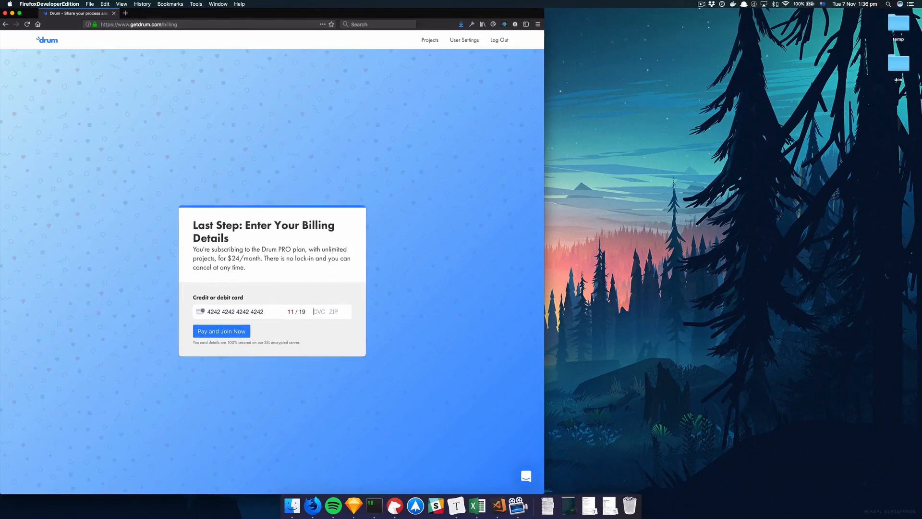
type("123 12344")
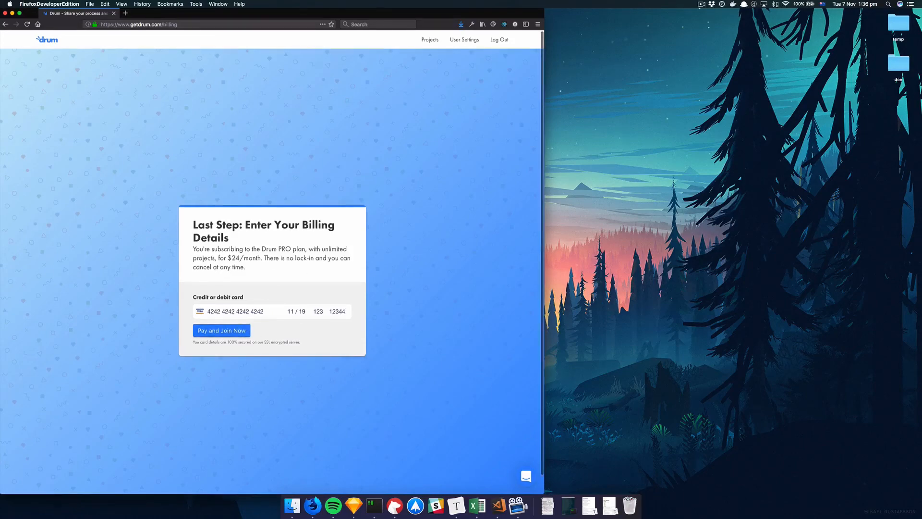
left_click(431, 48)
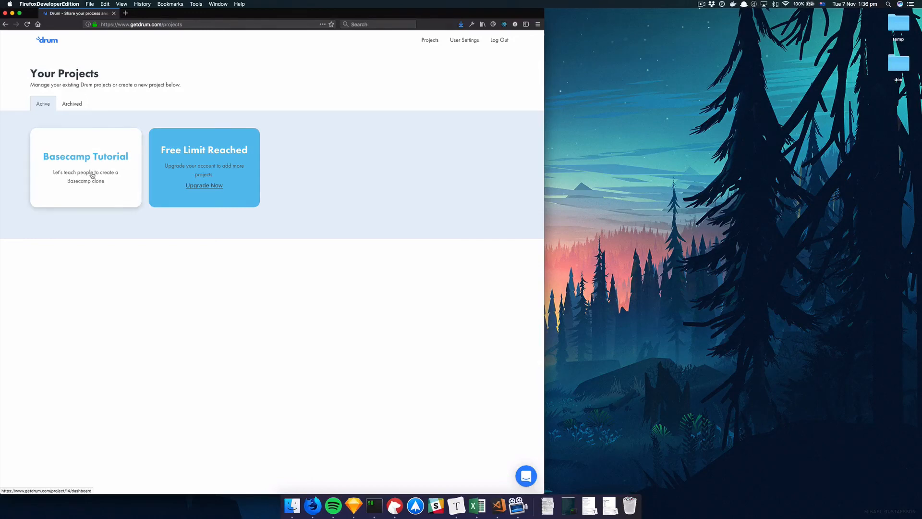
Step: Archive Basecamp Tutorial from its Settings and confirm it on the Archived projects list
left_click(96, 146)
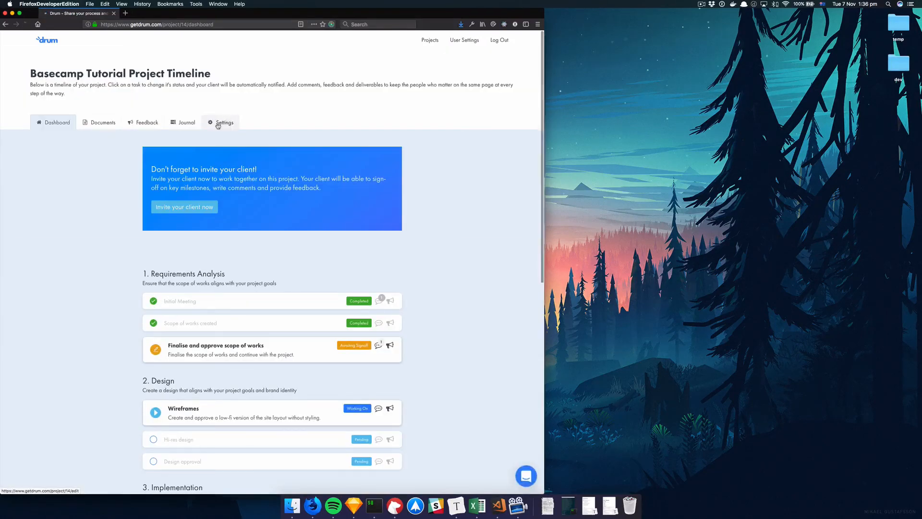
left_click(217, 123)
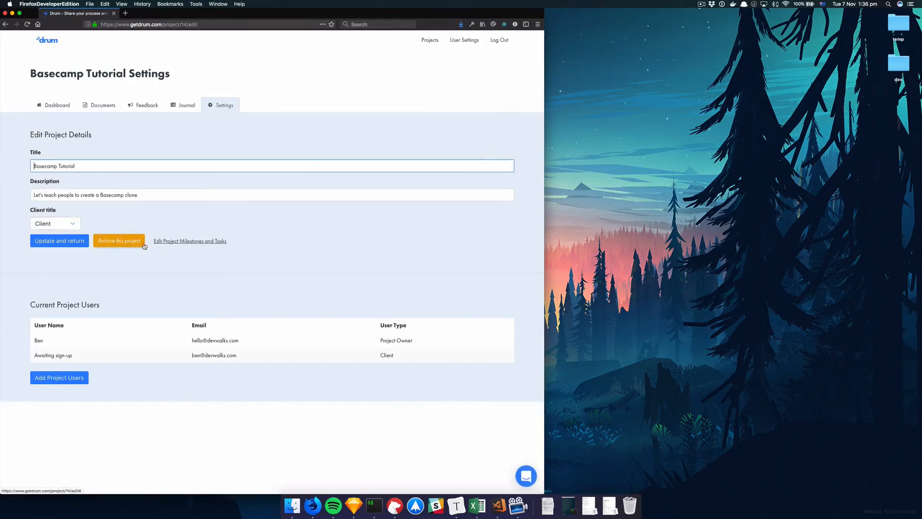
left_click(128, 247)
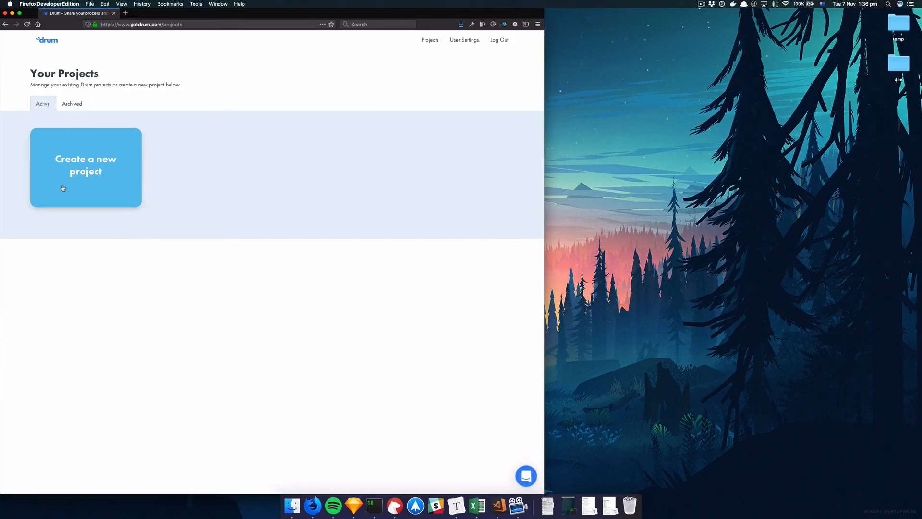
left_click(84, 178)
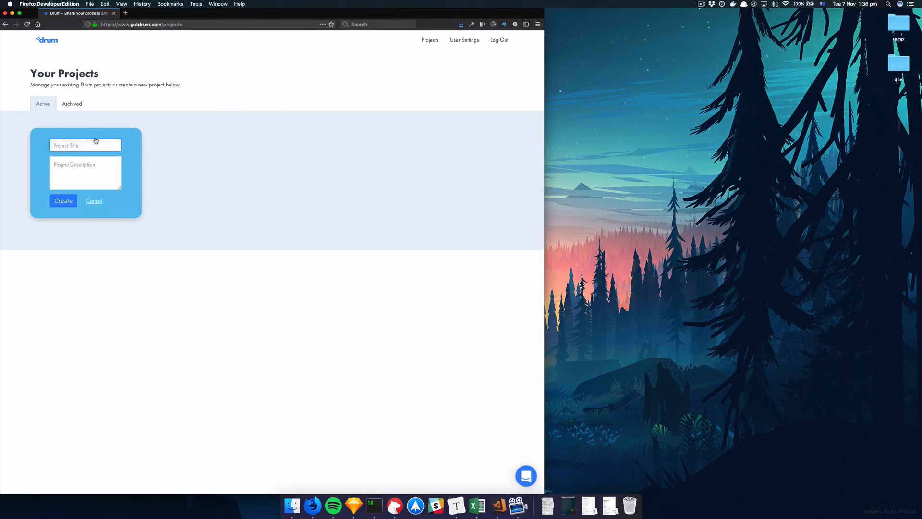
left_click(72, 104)
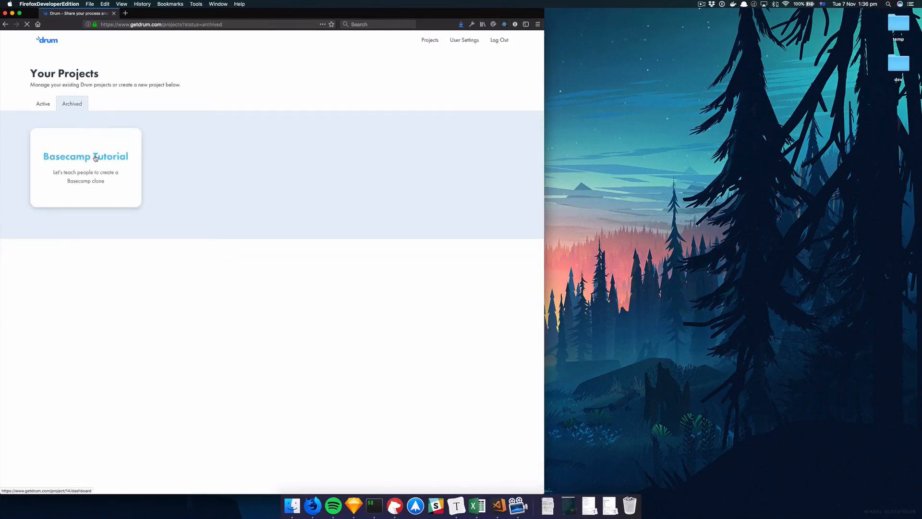
Step: In archived Basecamp Tutorial, view the 'Finalise and approve scope of works' task, then scroll its Journal
left_click(96, 159)
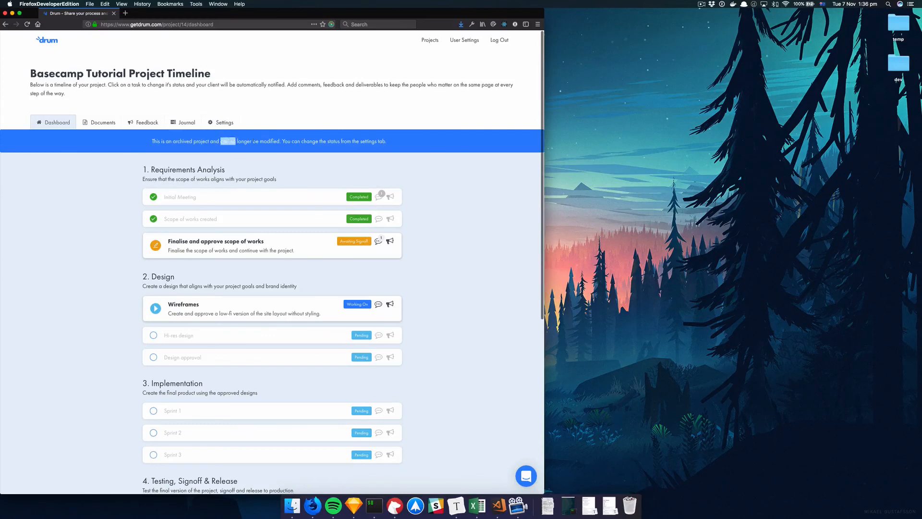
left_click(231, 243)
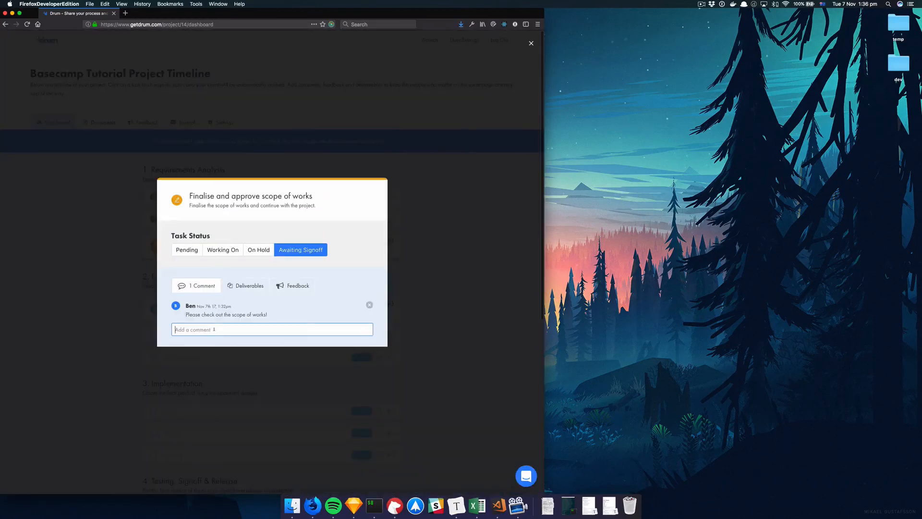
left_click(120, 329)
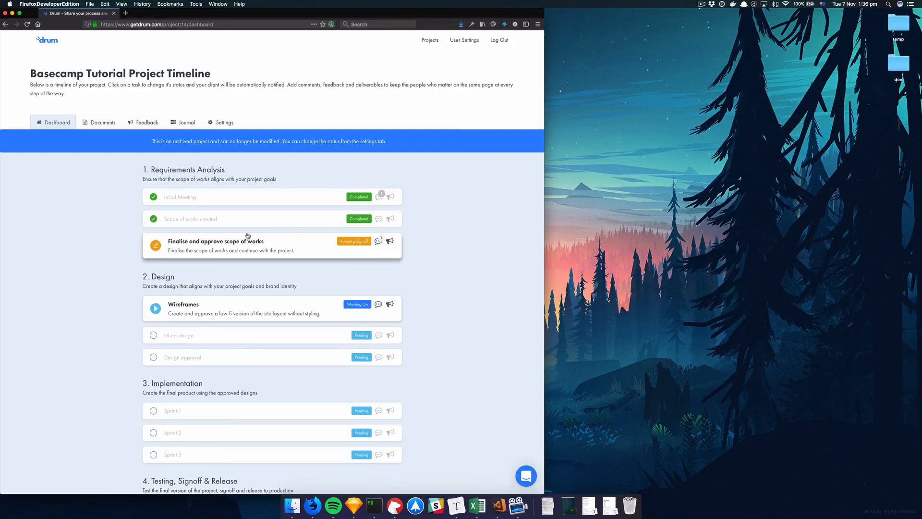
left_click(183, 124)
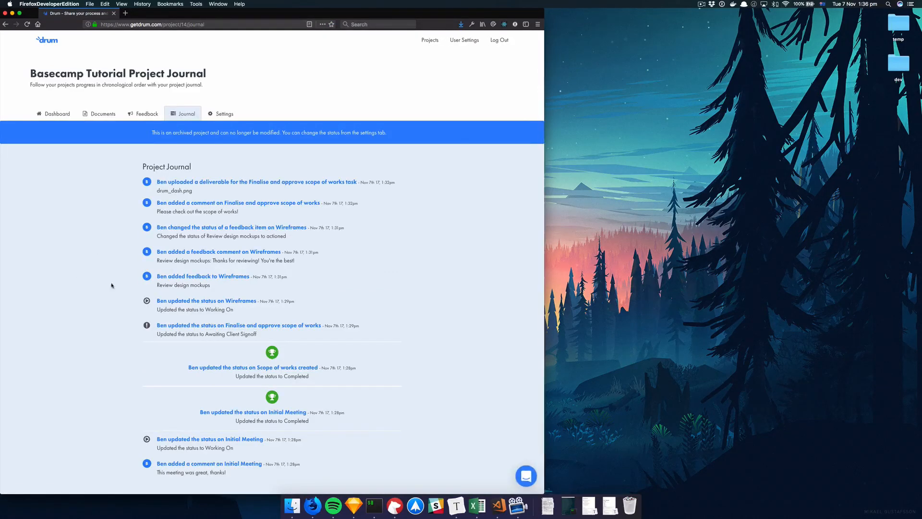
scroll(136, 336, "down", 1)
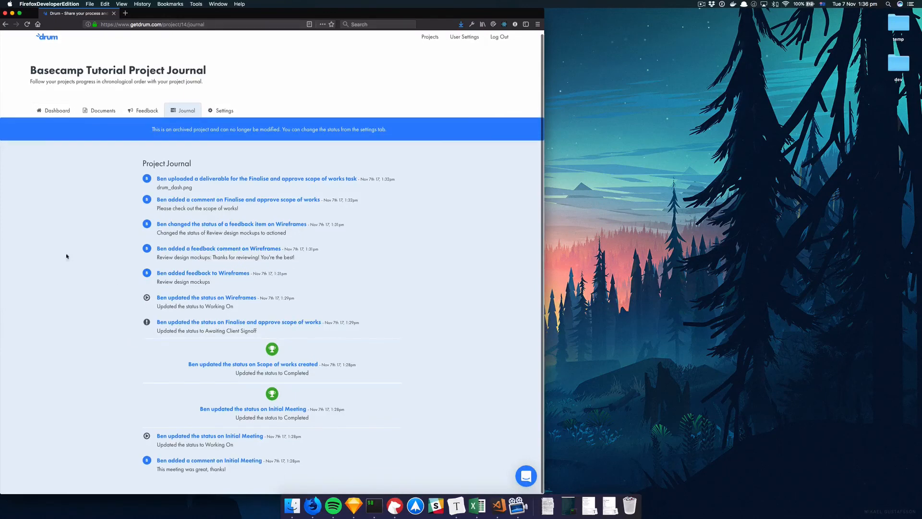